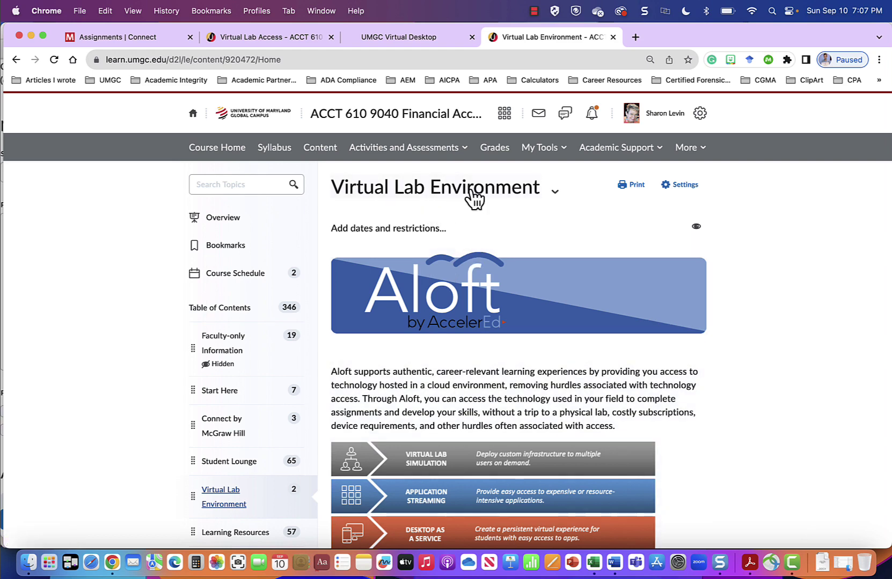
Step: Scroll down the Virtual Lab Environment module to reveal the Virtual Lab Access link
scroll(810, 419, down, 5)
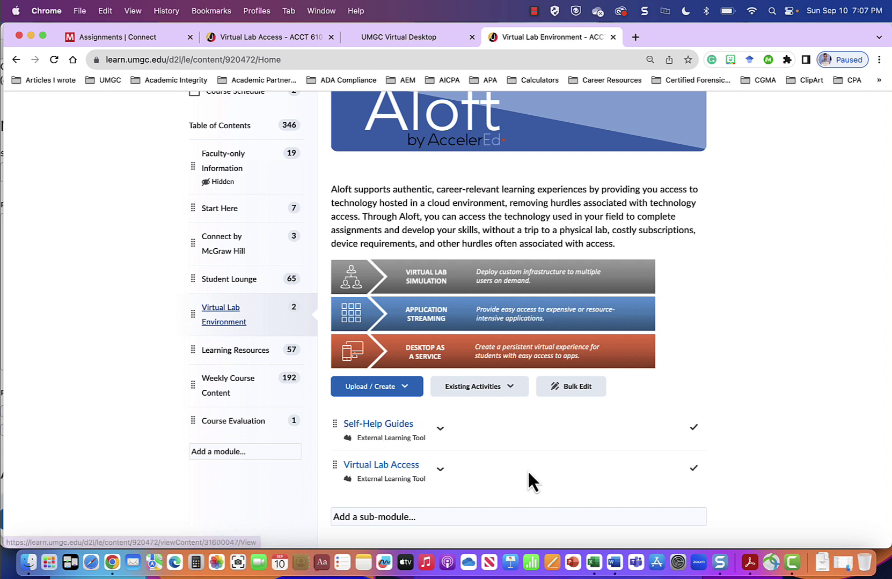
Step: Launch Virtual Lab Access, dismiss the Power BI start screen, and return to the Connect assignment
click(399, 469)
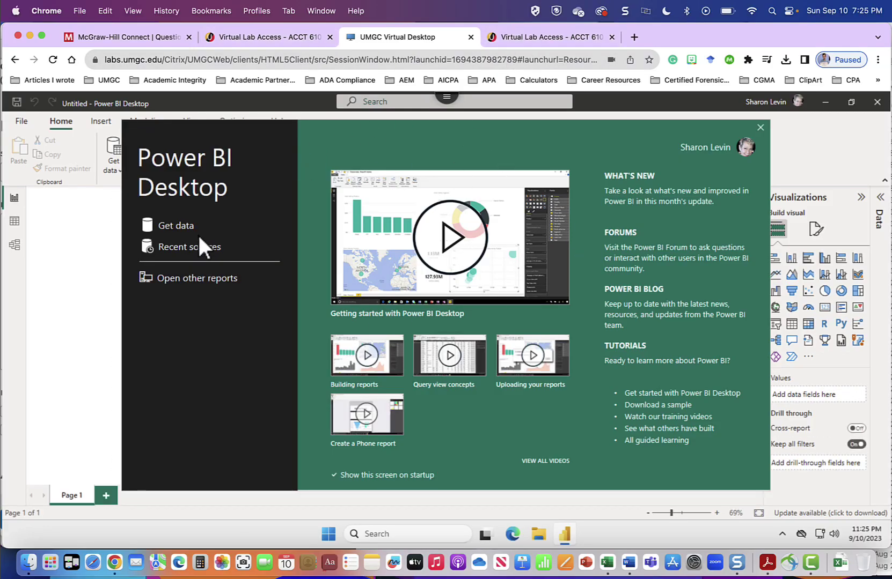
click(760, 129)
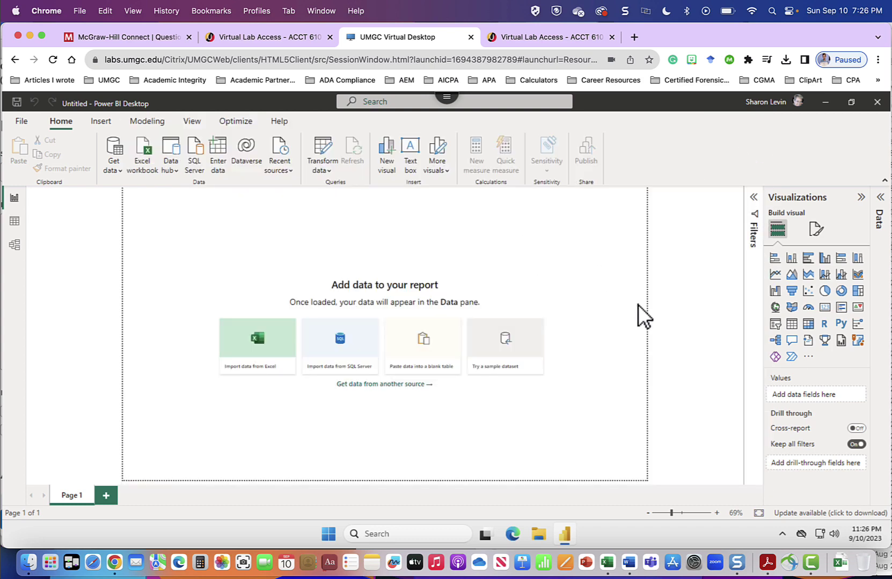
click(161, 38)
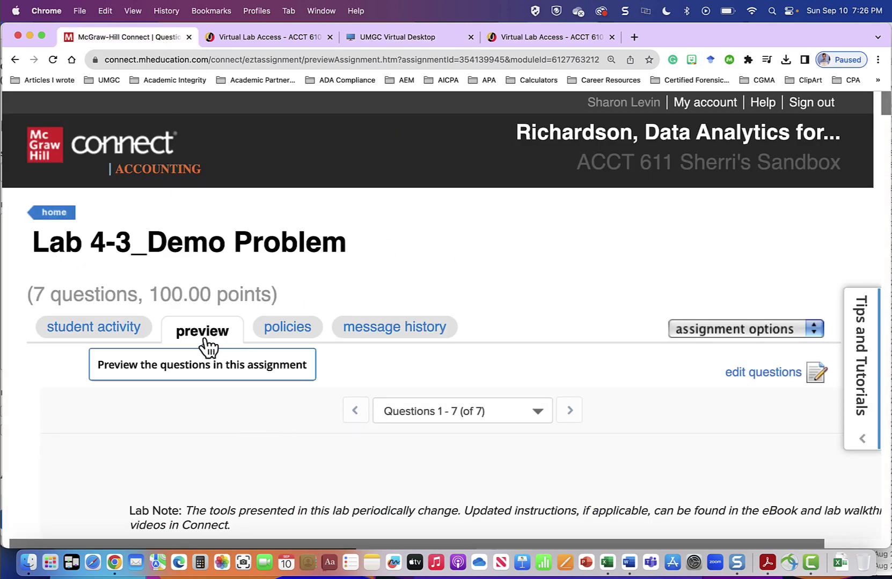
scroll(689, 460, down, 1)
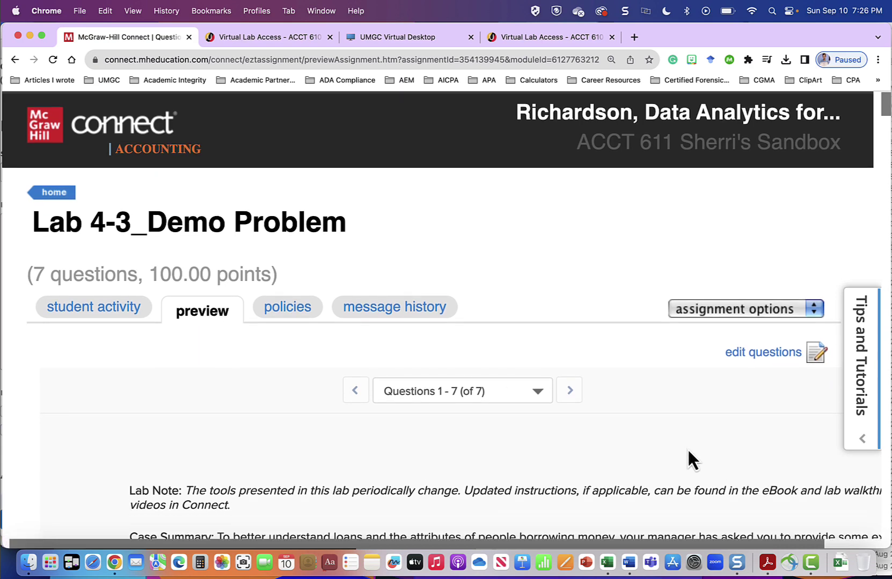
scroll(688, 453, down, 10)
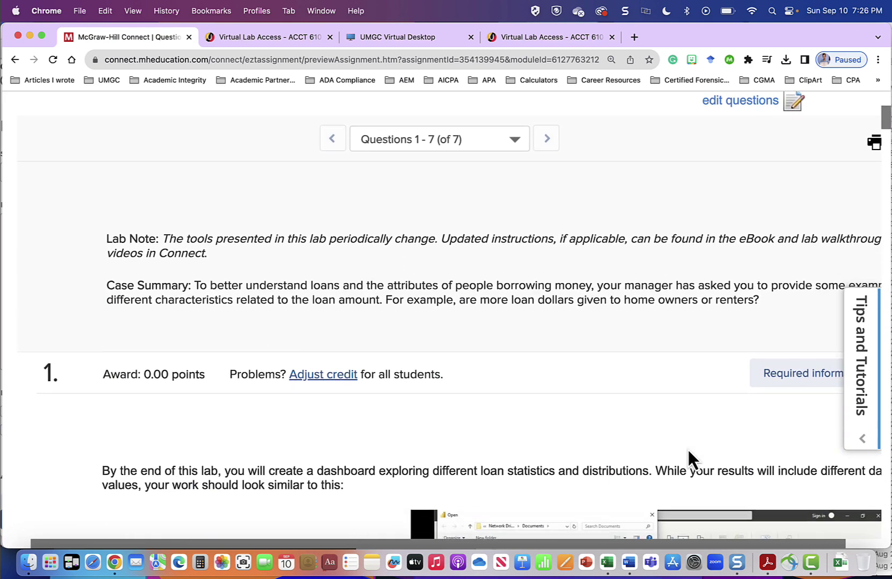
scroll(688, 449, down, 3)
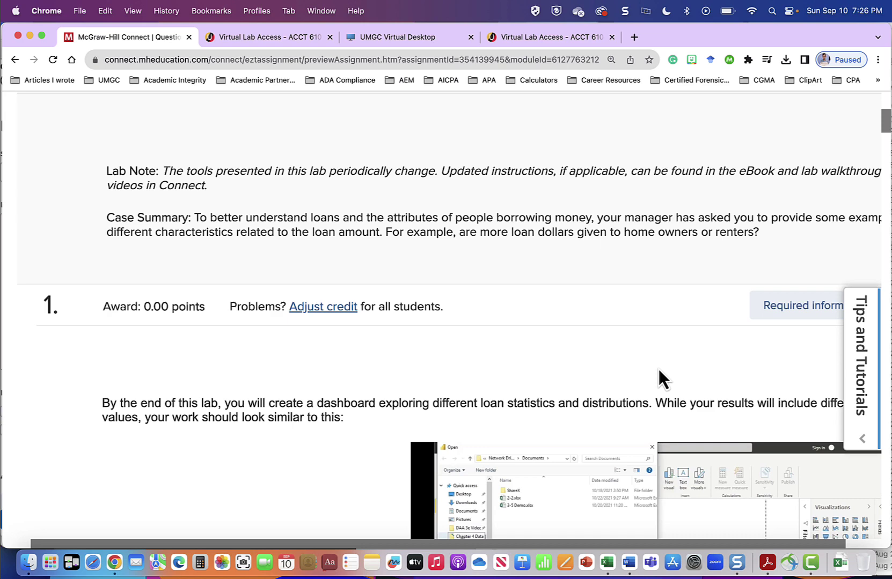
scroll(659, 370, right, 2)
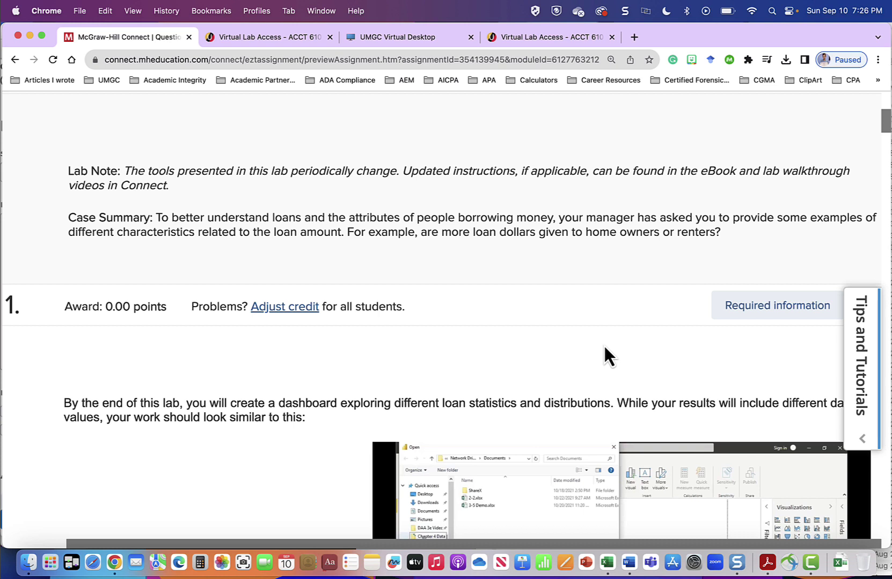
scroll(604, 344, down, 5)
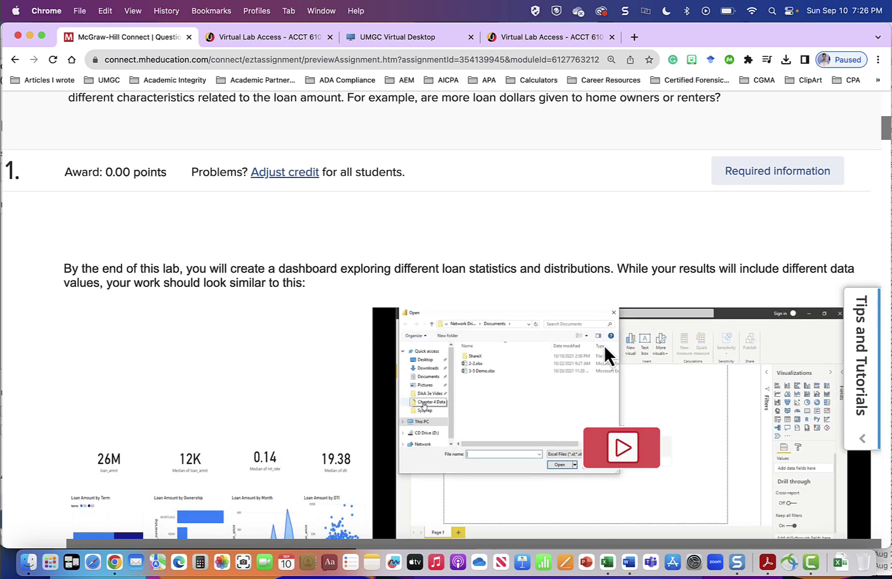
scroll(603, 344, down, 2)
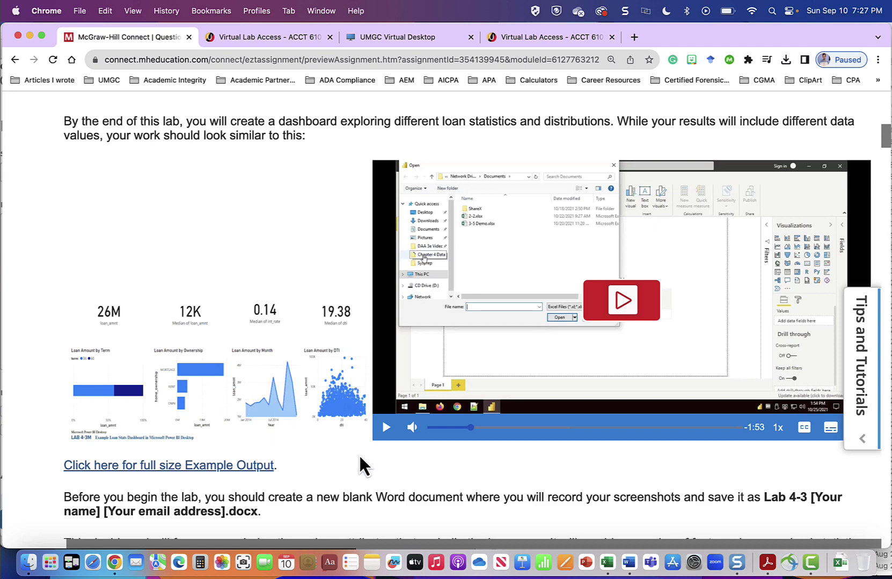
scroll(388, 468, down, 5)
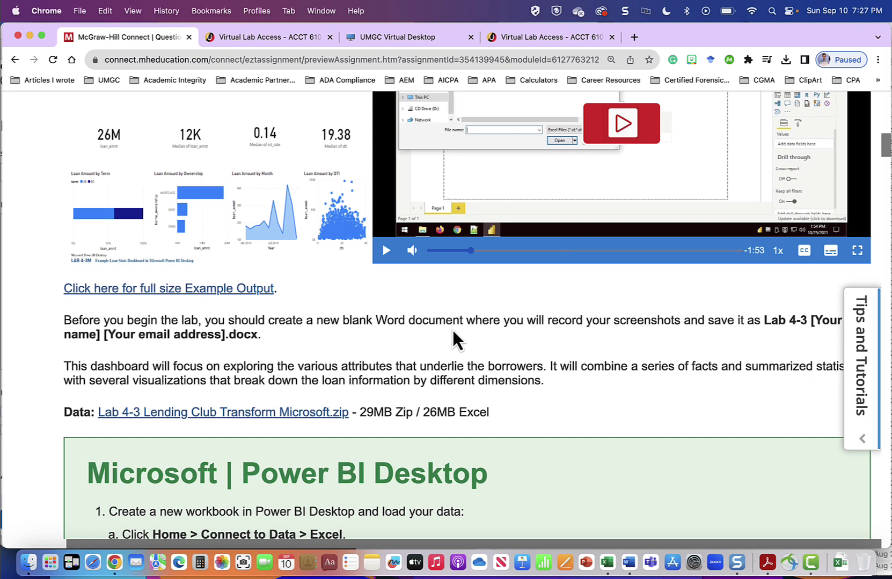
scroll(451, 328, down, 2)
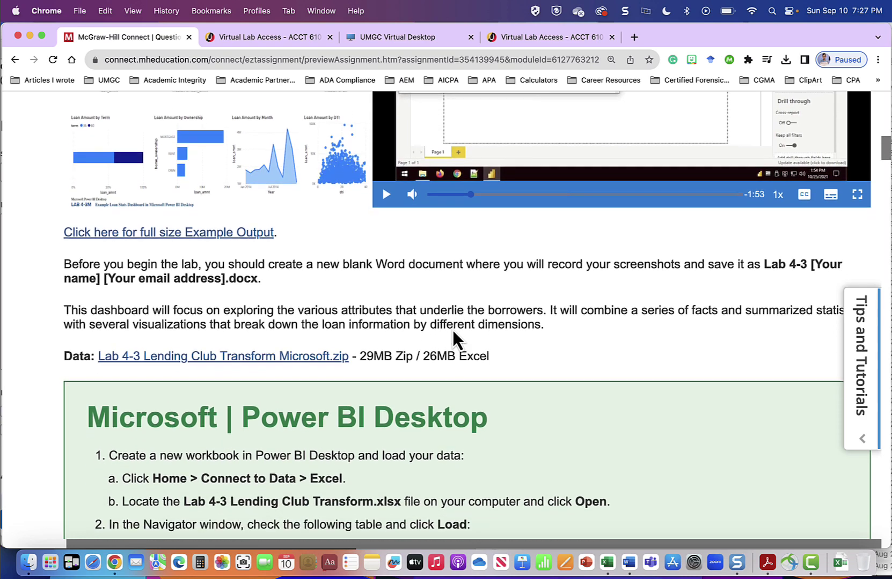
scroll(547, 374, down, 1)
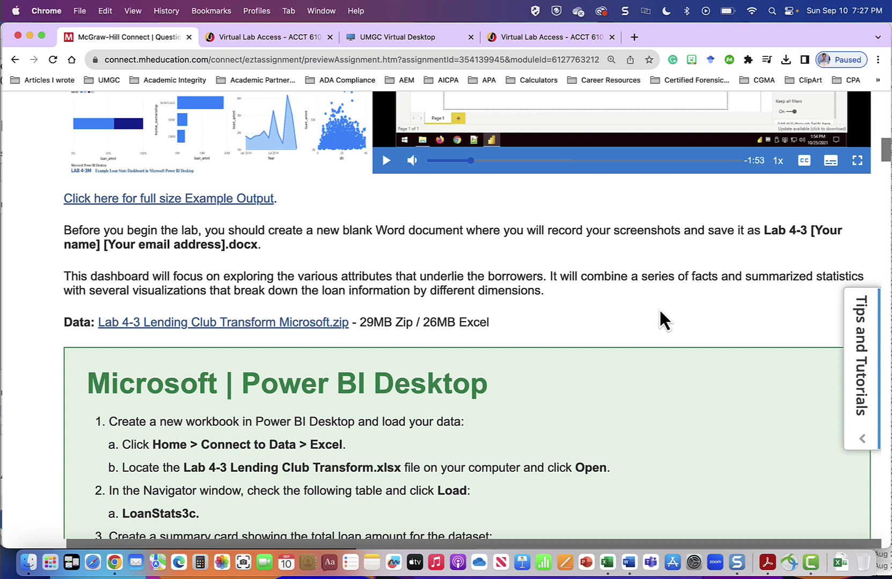
scroll(660, 312, down, 5)
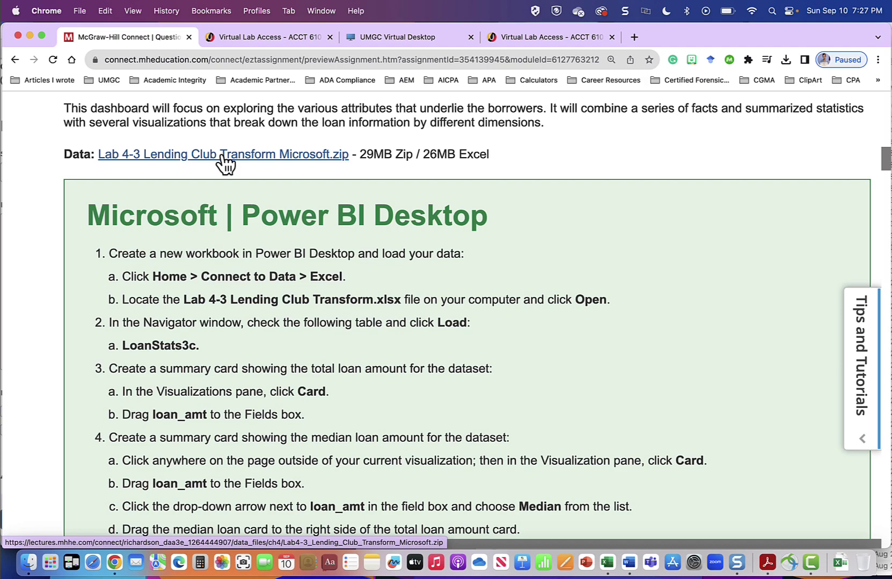
scroll(503, 292, down, 5)
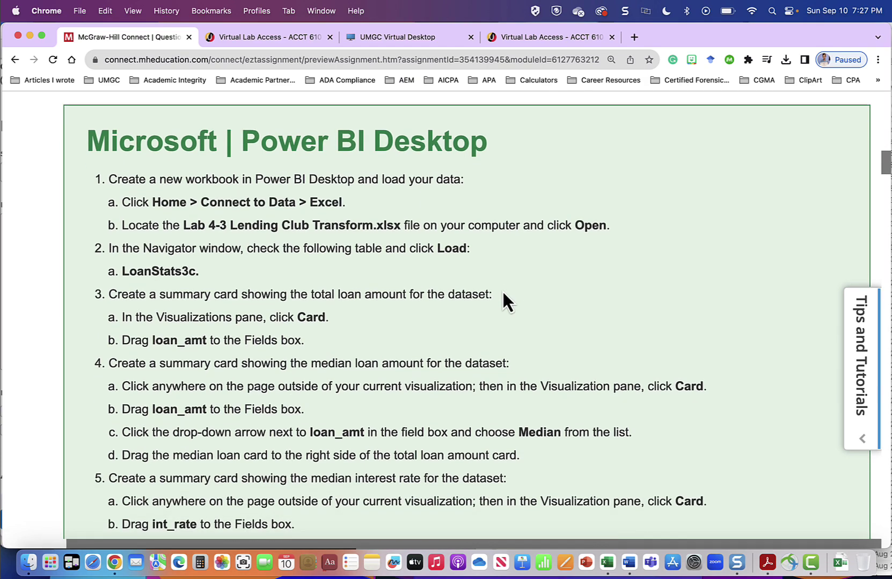
scroll(503, 292, down, 5)
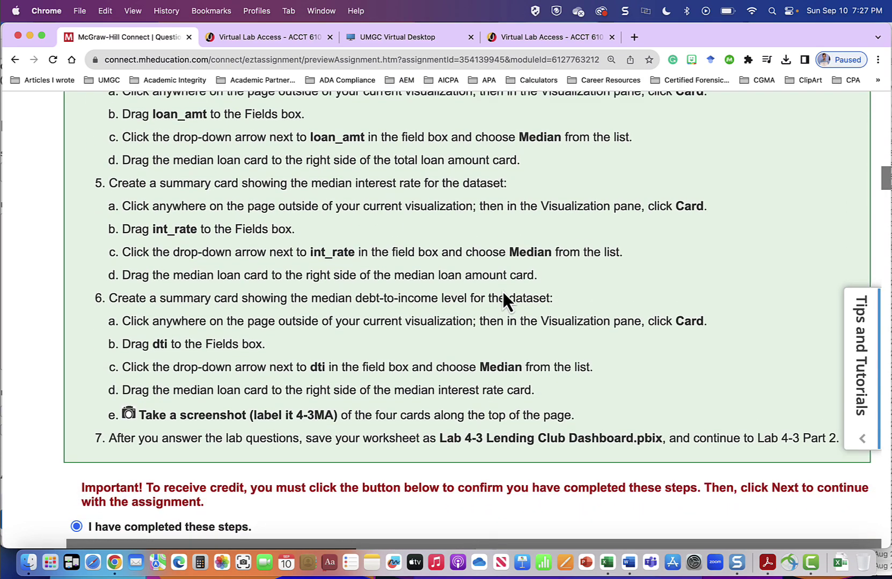
scroll(503, 292, up, 15)
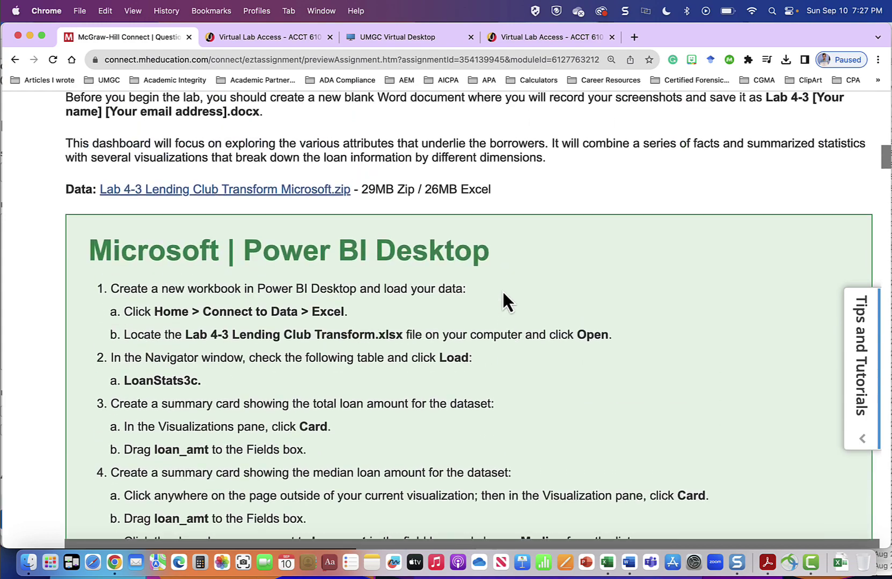
scroll(501, 290, up, 3)
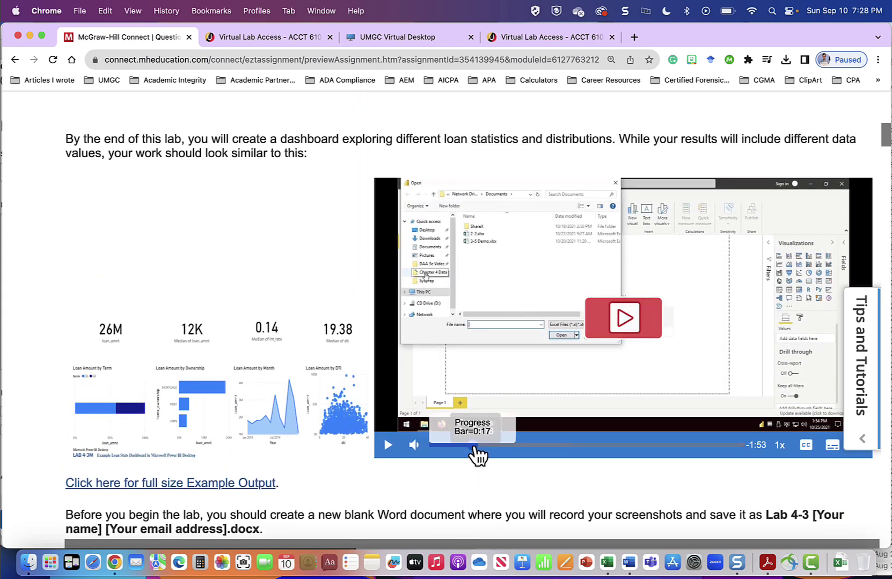
Step: Rewind the walkthrough video to 0:00, play and pause it, then go back to Power BI
drag(474, 450, 426, 452)
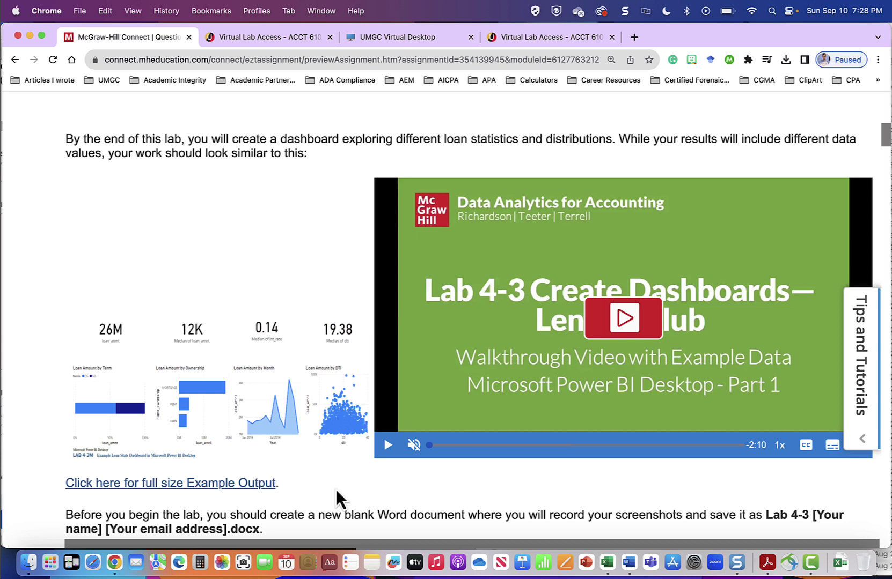
click(624, 321)
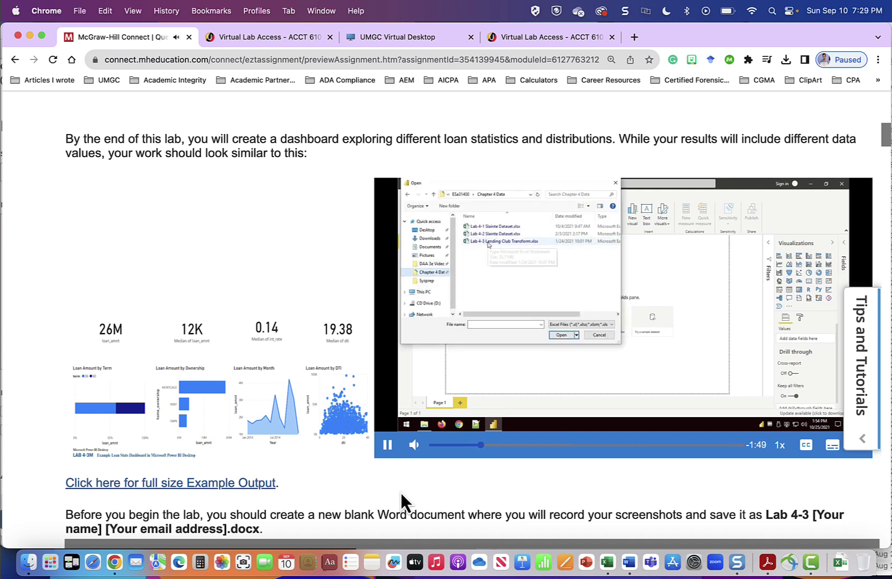
click(389, 446)
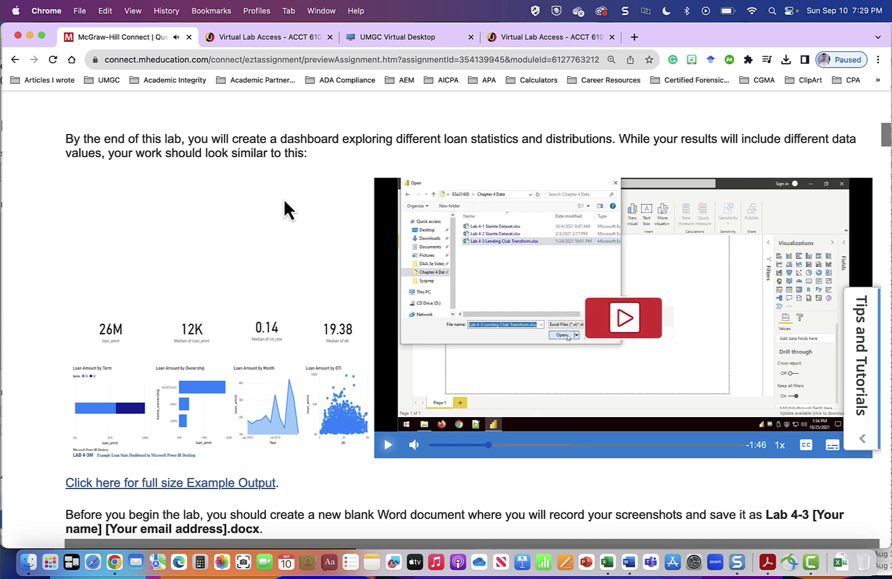
key(super+3)
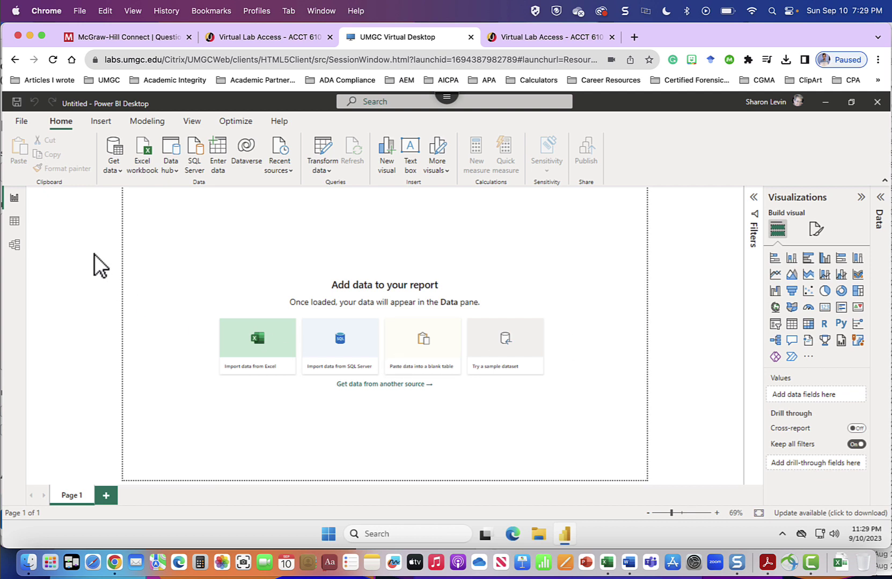
Step: Open the Excel workbook Lab4-3_Lending_Club_Transform.xlsx from the Desktop folder in Power BI
click(117, 159)
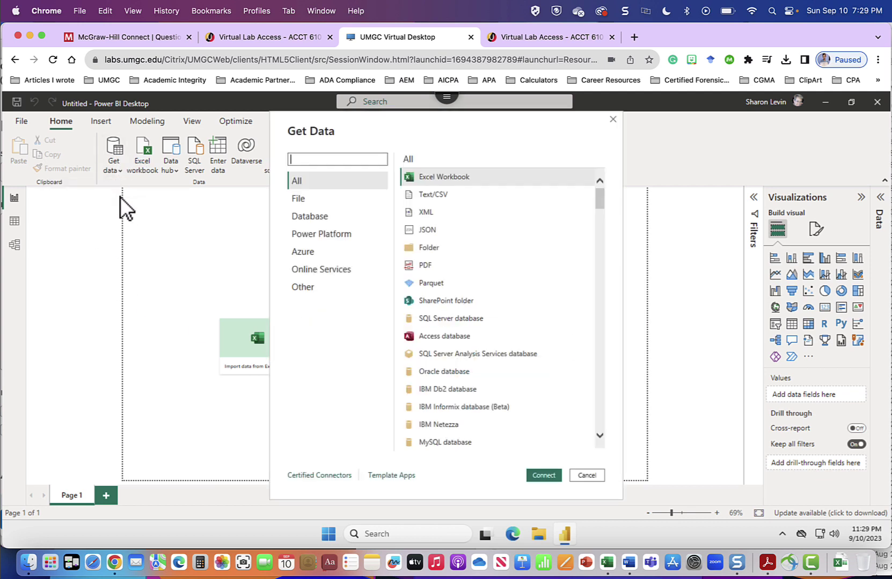
click(447, 178)
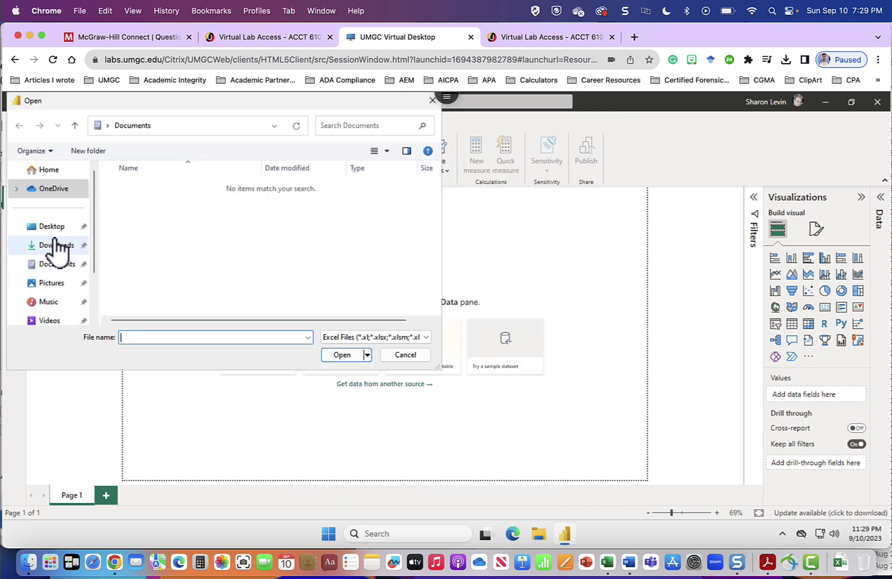
click(54, 228)
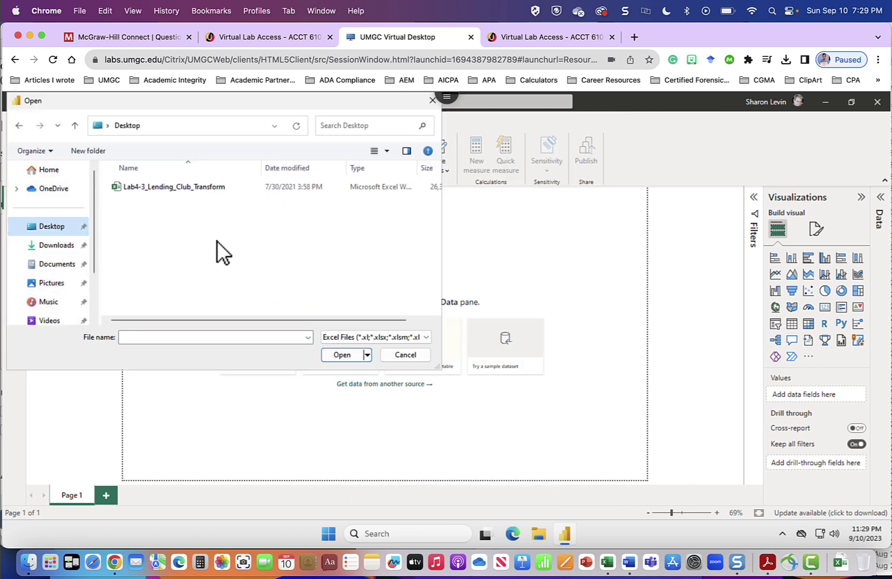
click(118, 189)
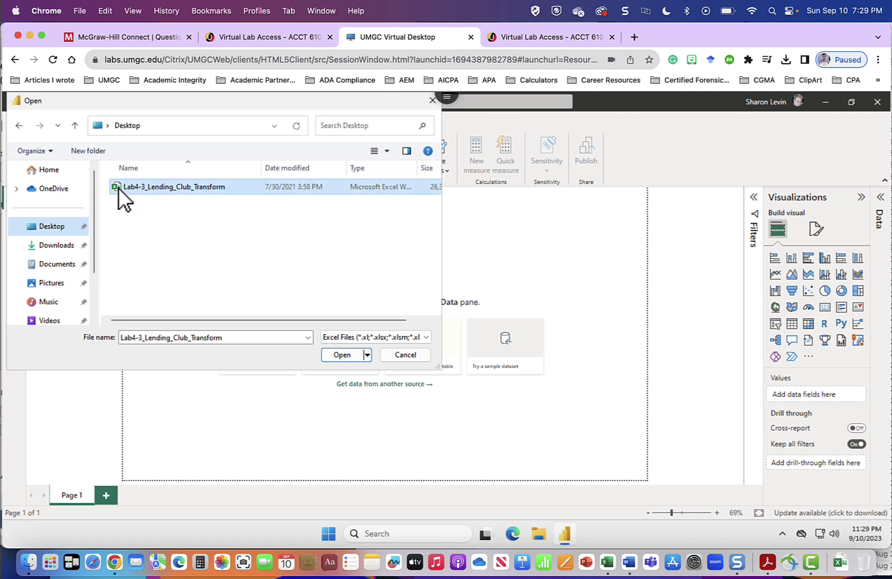
click(344, 356)
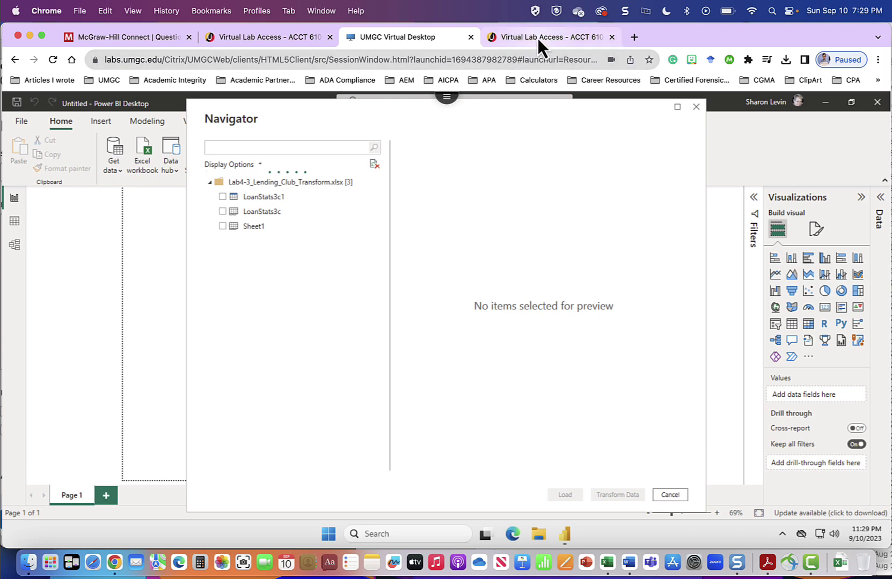
Step: Pause the Connect tutorial video, close the extra Virtual Lab Access tab, and return to Power BI
click(151, 43)
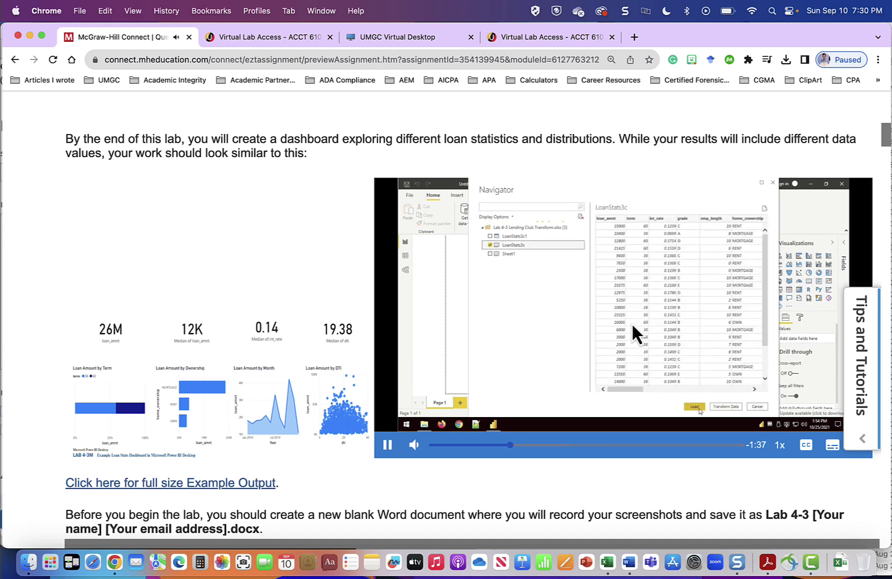
click(387, 447)
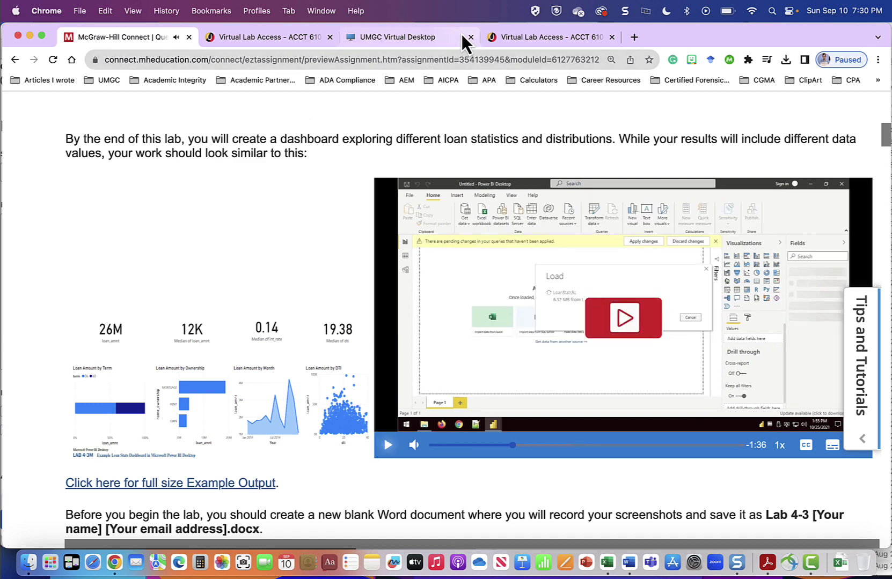
click(535, 41)
key(super+w)
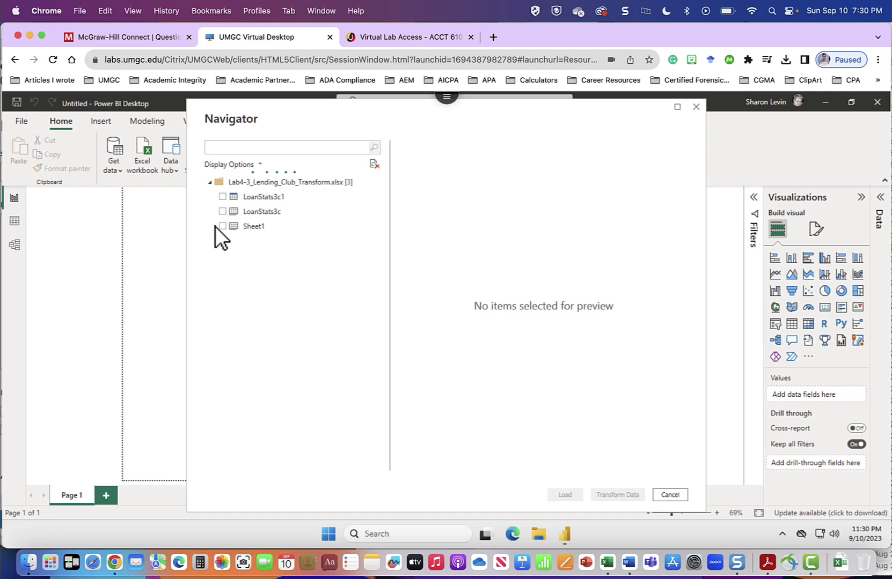
Step: Load the LoanStats3c sheet from Navigator, then resume the Connect tutorial video
click(222, 212)
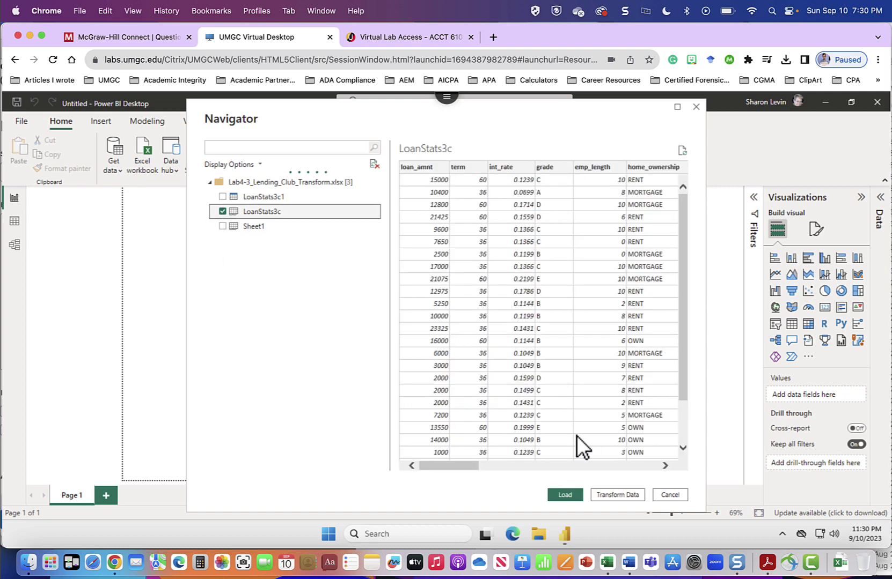
click(564, 494)
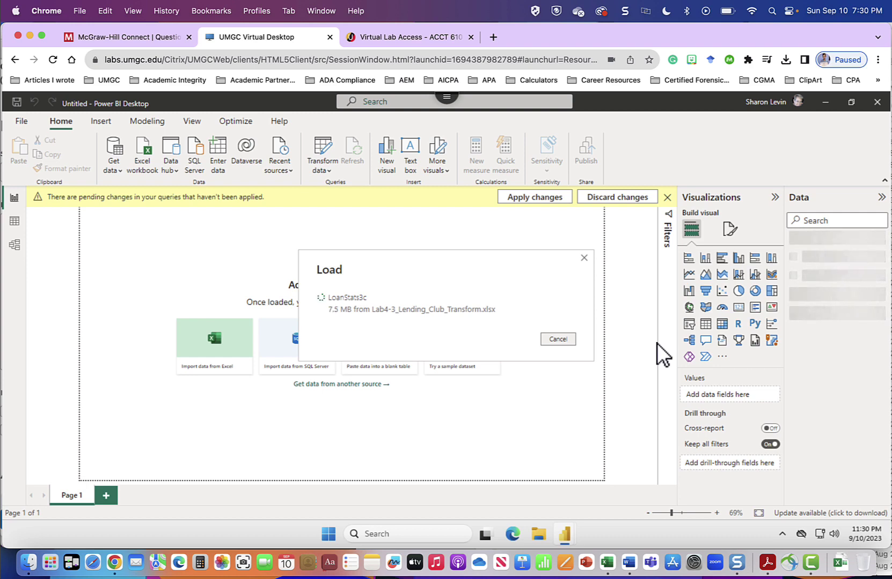
click(152, 42)
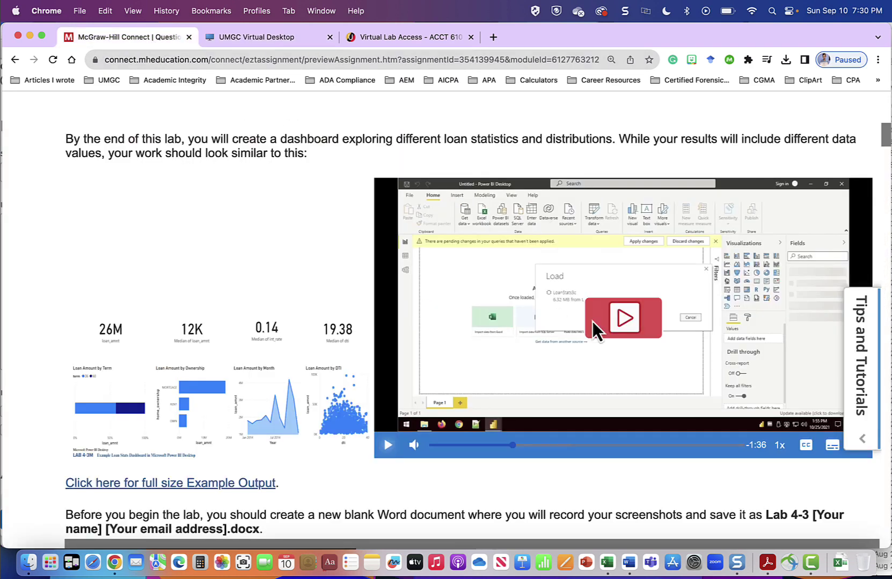
click(622, 314)
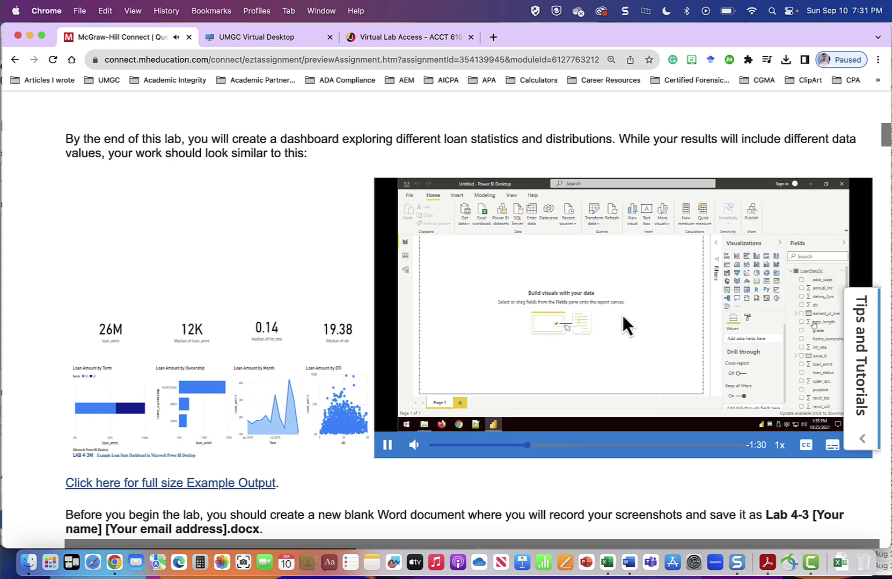
Step: Pause the video, check the lab instructions, expand LoanStats3c's fields in Power BI, then resume the video
click(387, 445)
key(ctrl+Tab)
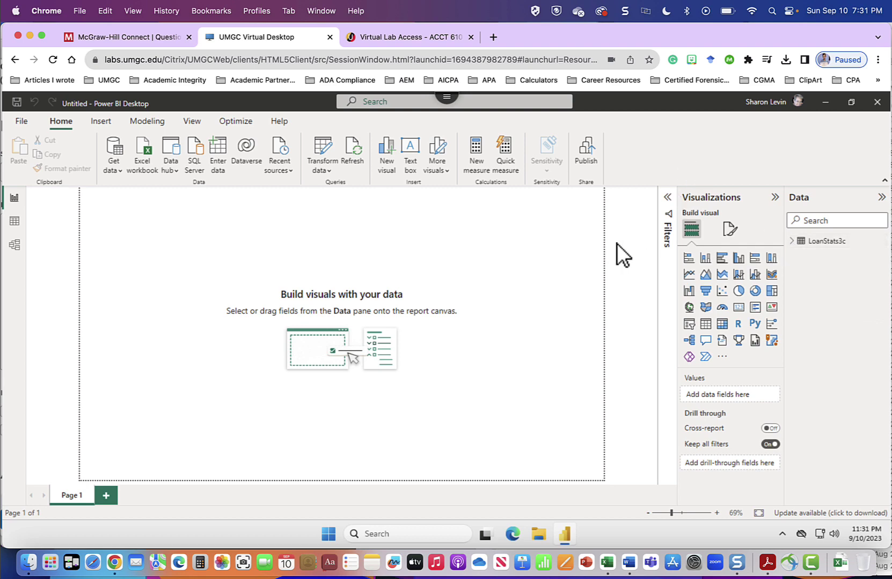
click(144, 32)
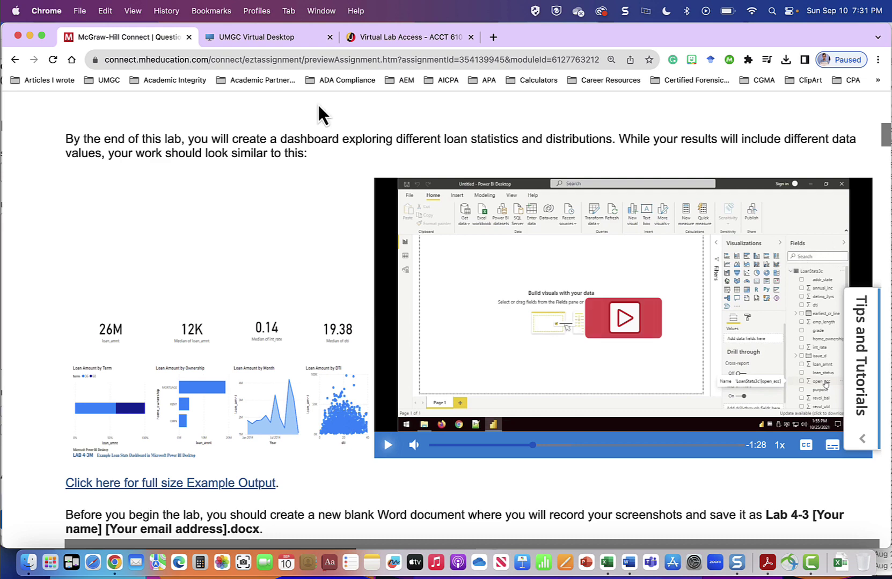
click(289, 37)
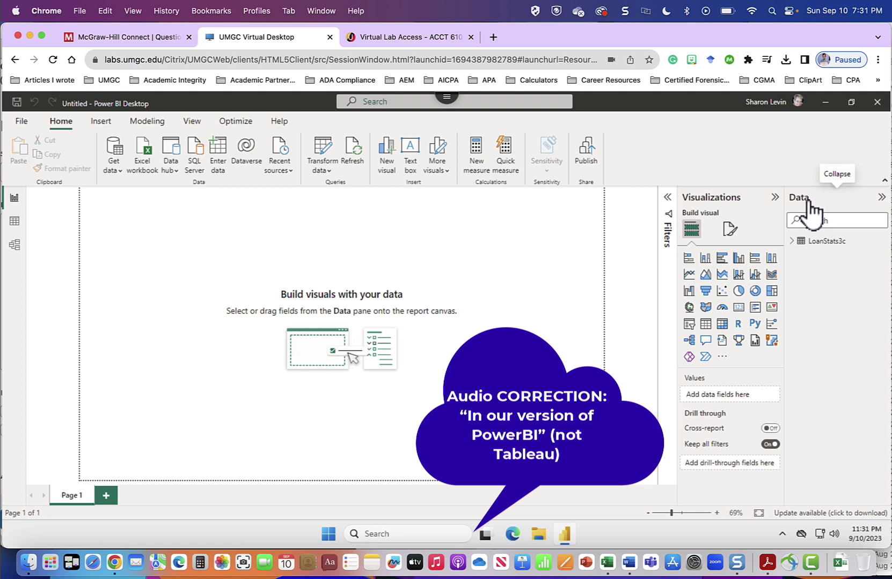
click(792, 241)
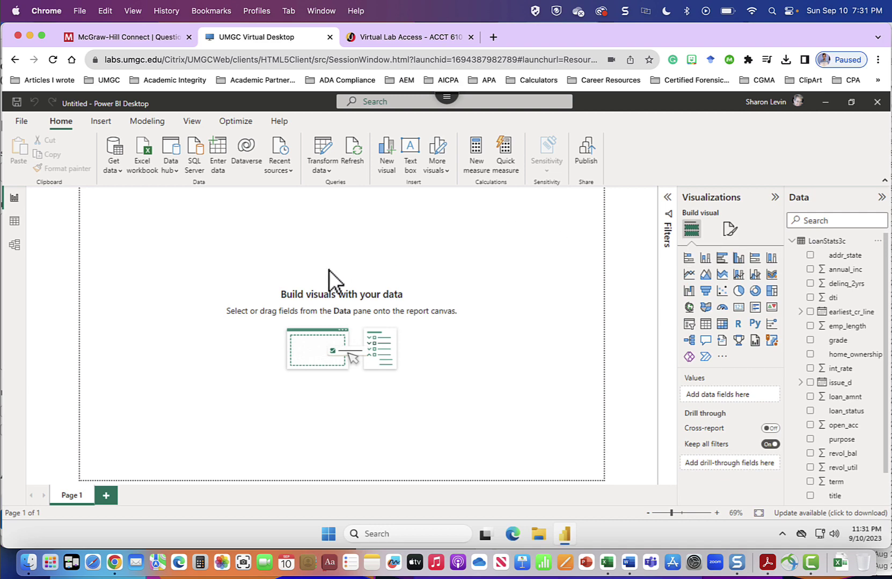
click(162, 39)
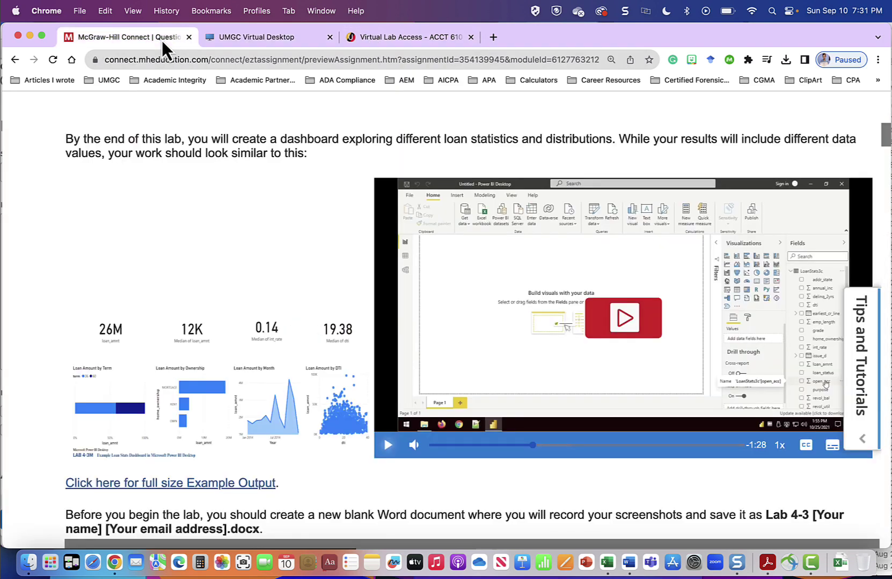
click(630, 320)
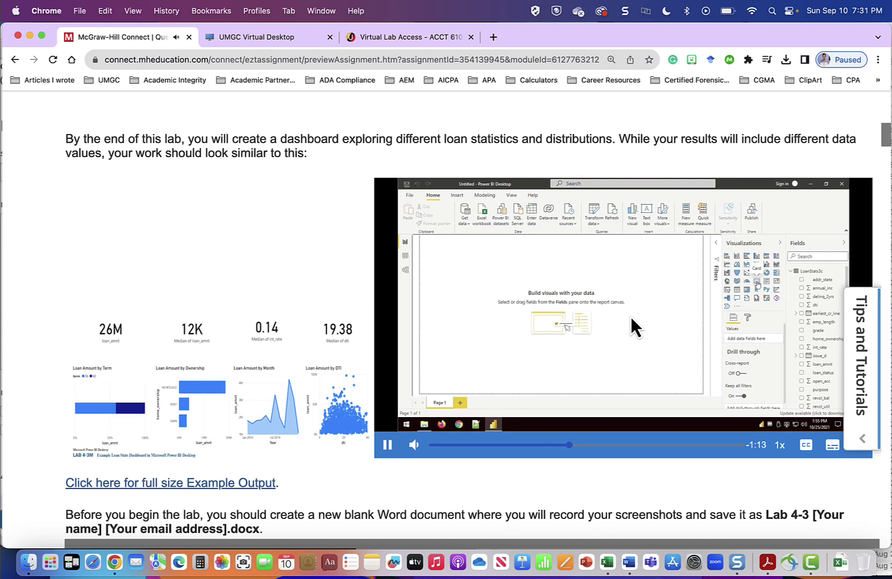
Step: Add an empty Card visual to the report page and collapse the Filters pane
click(387, 445)
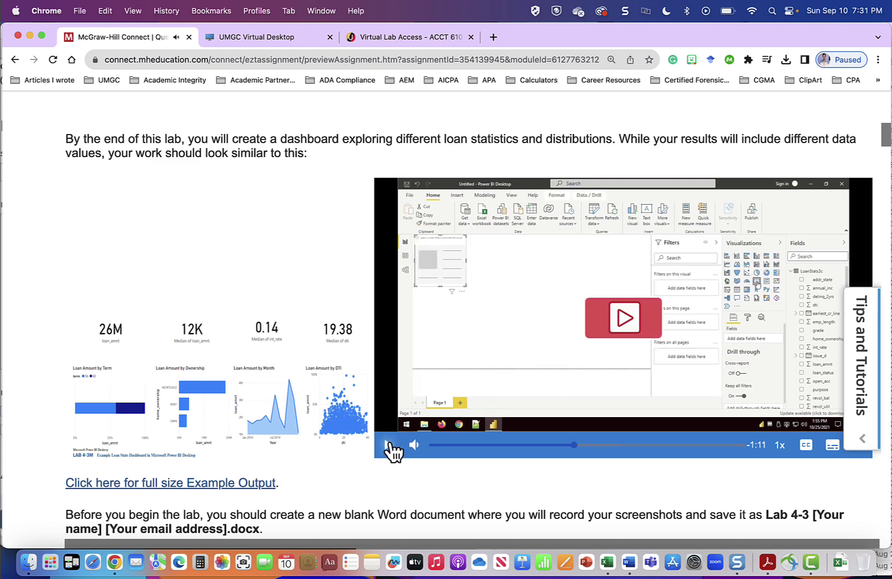
click(289, 38)
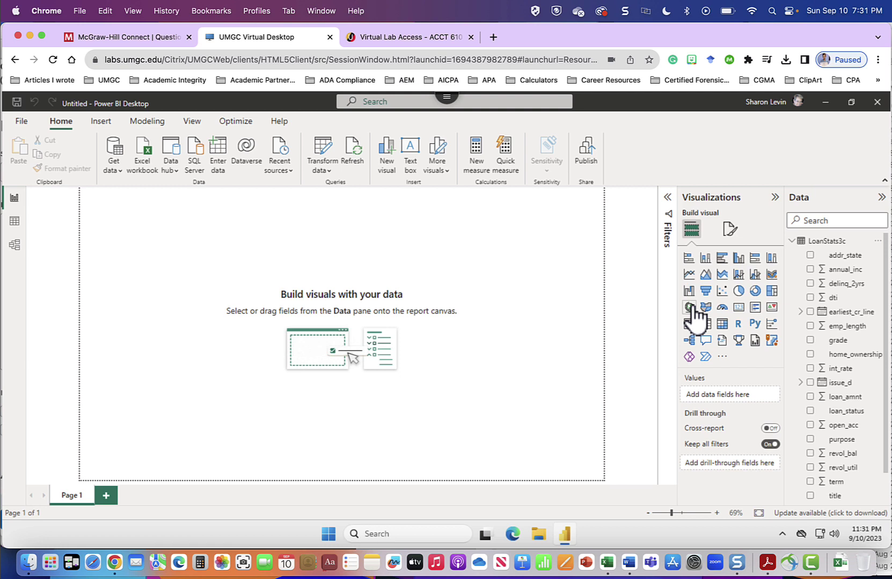
click(739, 309)
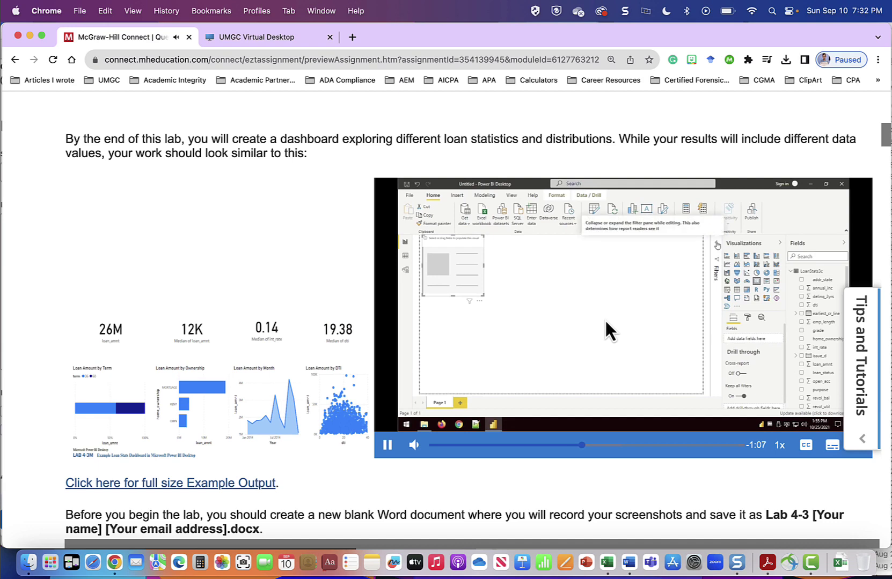
click(387, 445)
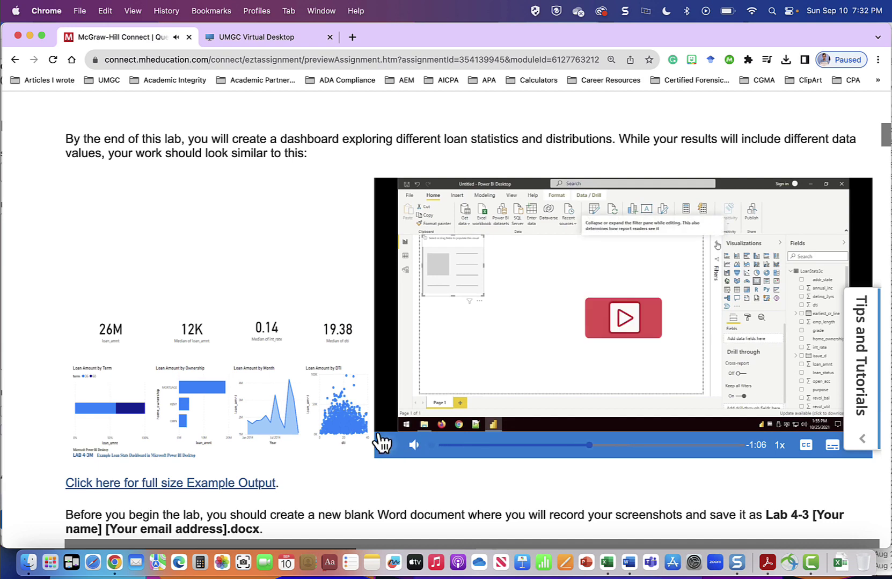
click(287, 42)
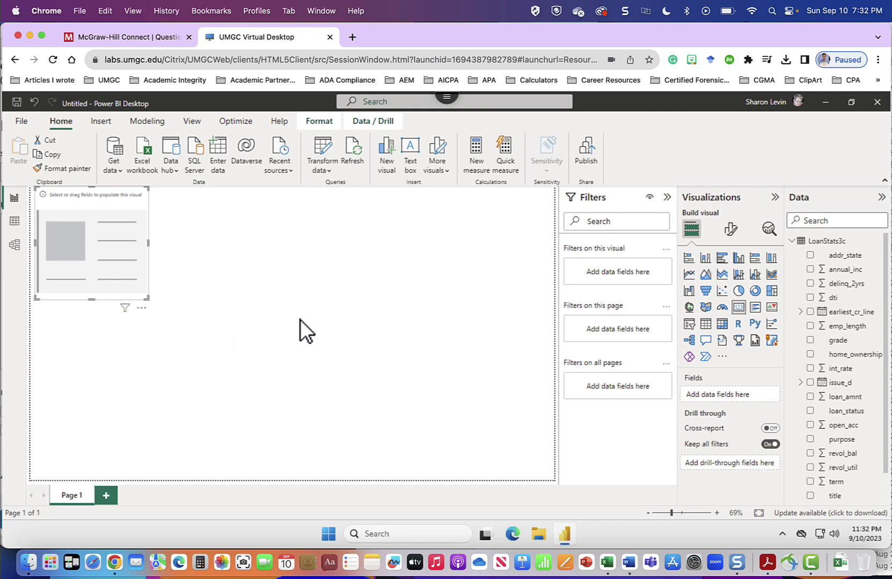
click(667, 198)
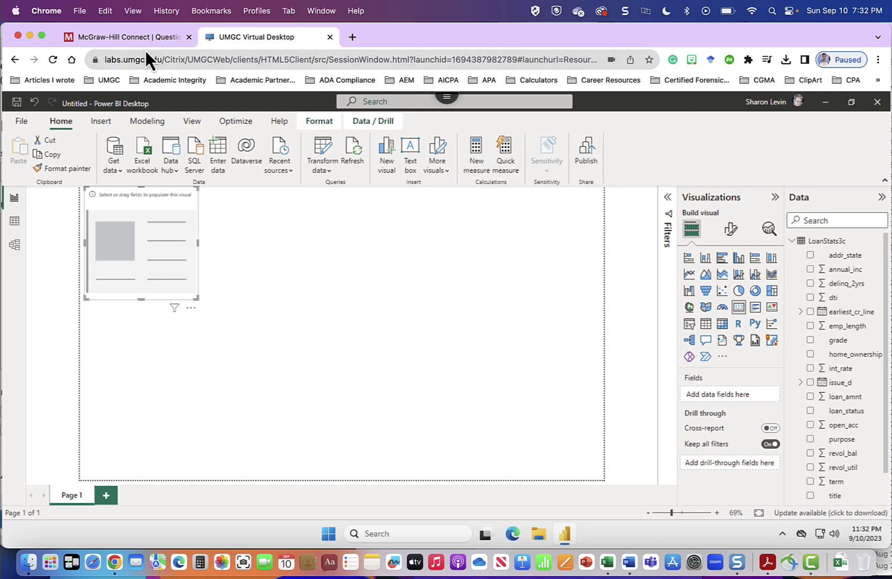
Step: Watch the next tutorial part, then drag loan_amnt into the card to show its 4bn sum
click(142, 35)
click(624, 321)
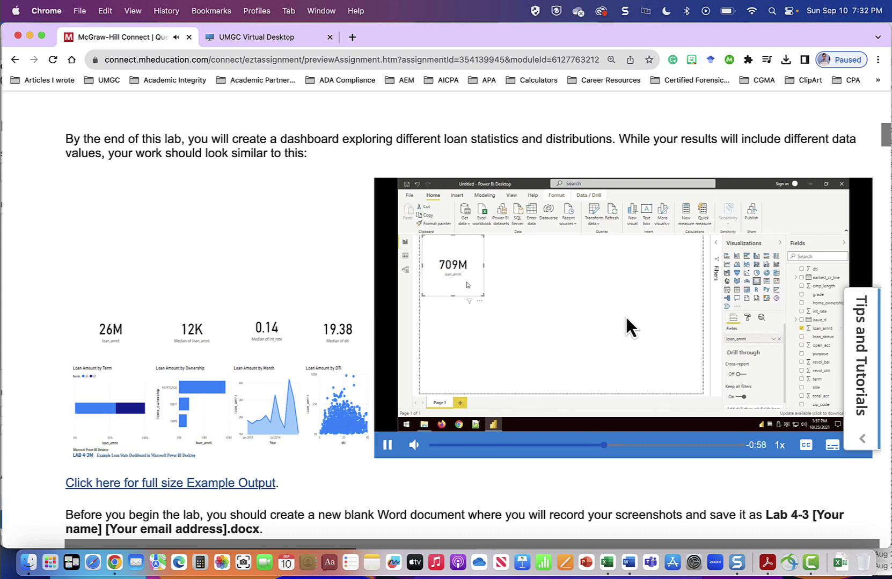
click(388, 447)
click(264, 39)
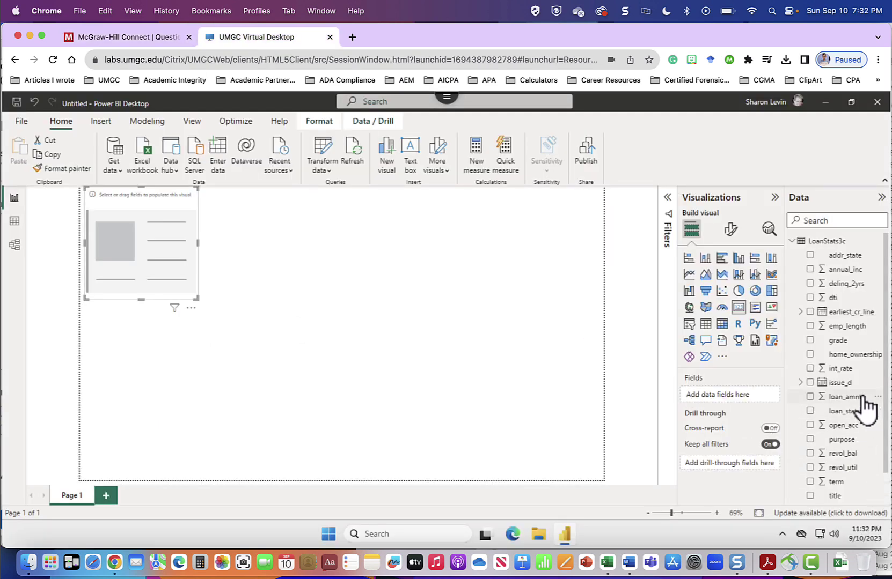
drag(858, 400, 755, 397)
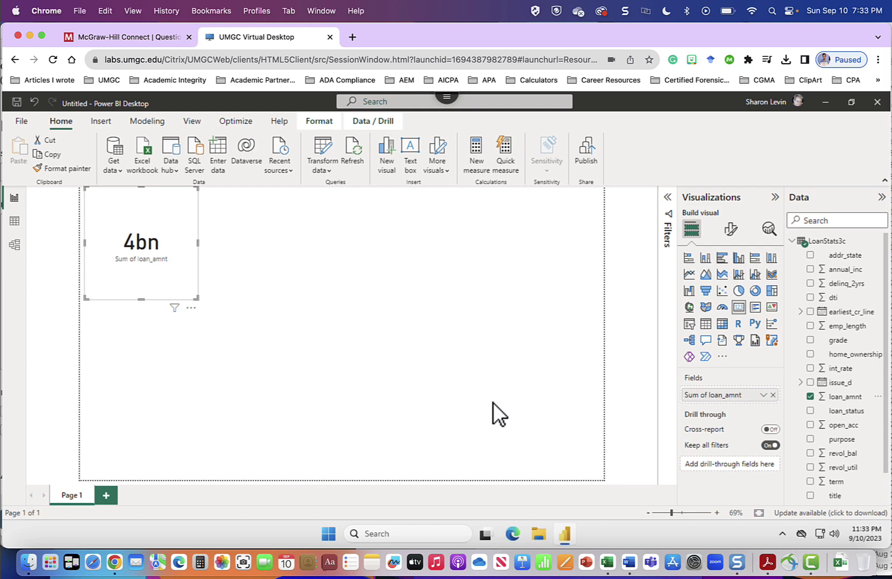
Step: Play the tutorial, then change the second card's loan_amnt aggregation to Median, showing 13K
click(154, 37)
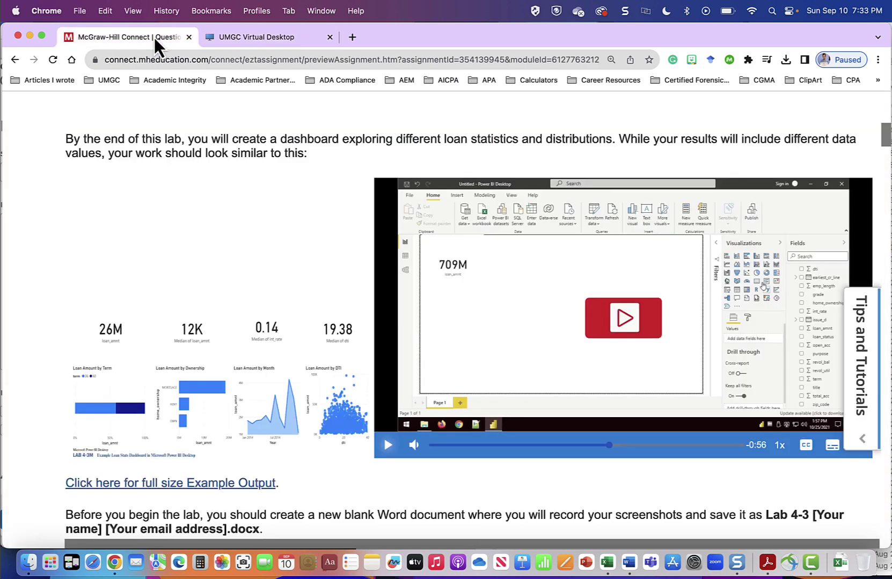
click(623, 319)
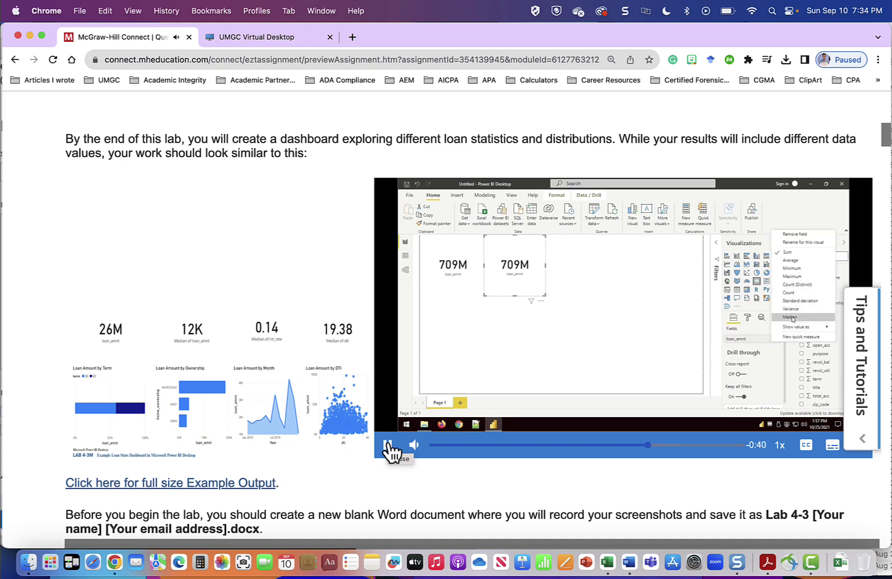
key(ctrl+Tab)
click(763, 394)
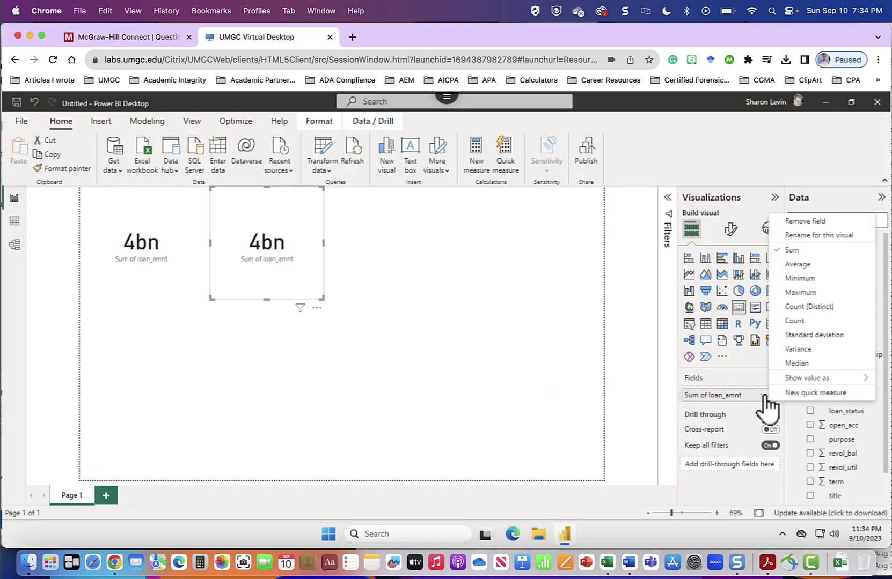
click(807, 364)
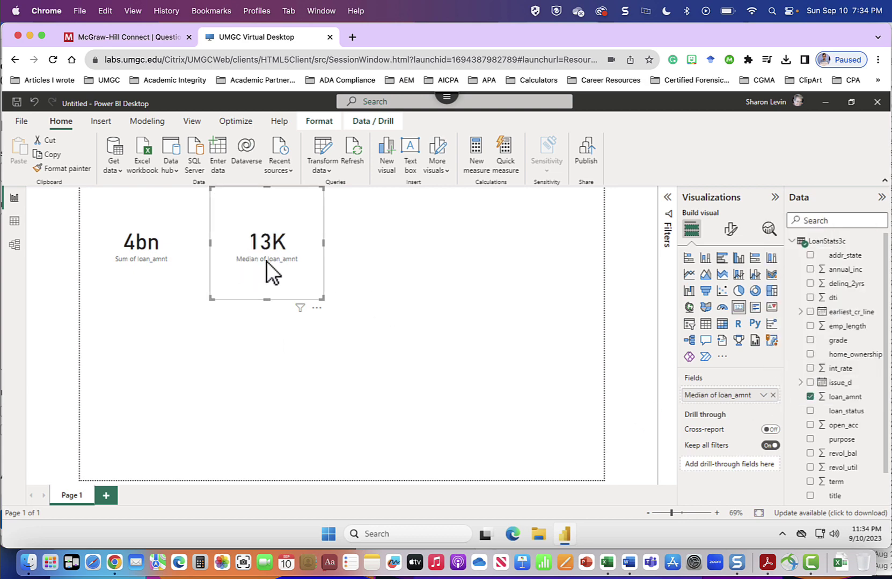
Step: Watch more of the tutorial, then put int_rate in a new card summarized by Median (0.14)
click(126, 37)
click(387, 445)
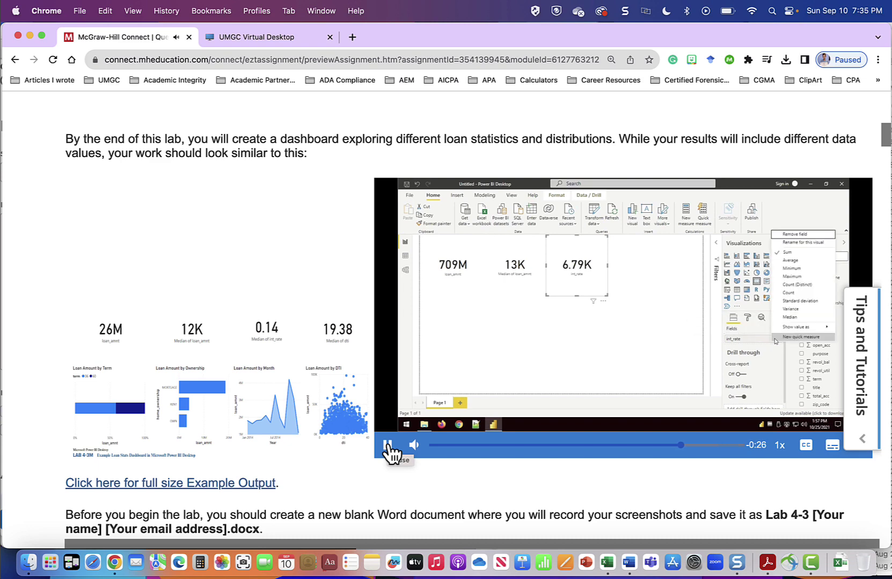
click(388, 446)
key(ctrl+Tab)
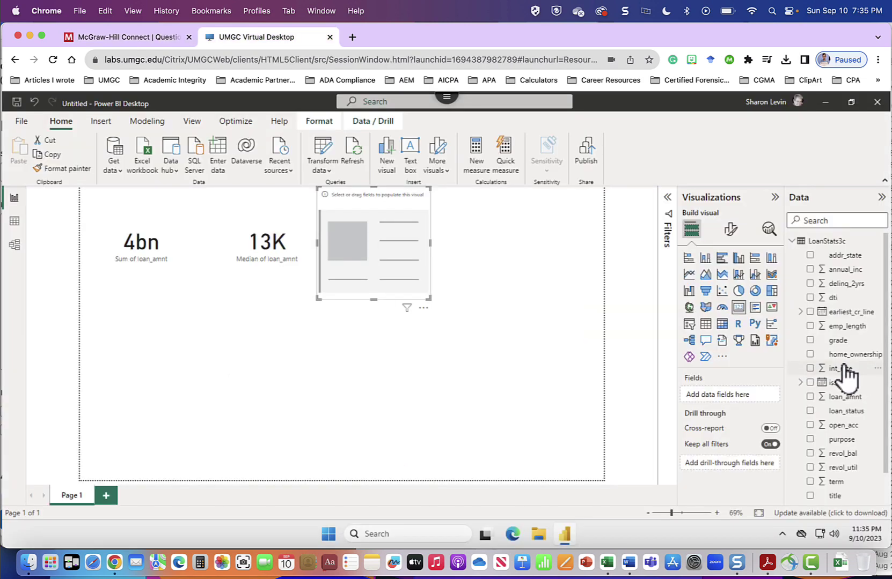
drag(849, 370, 747, 396)
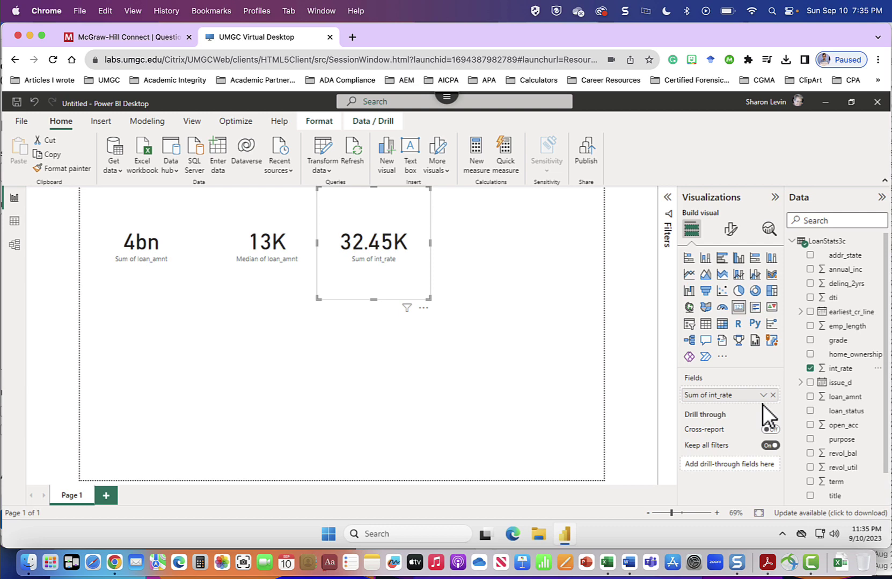
click(762, 395)
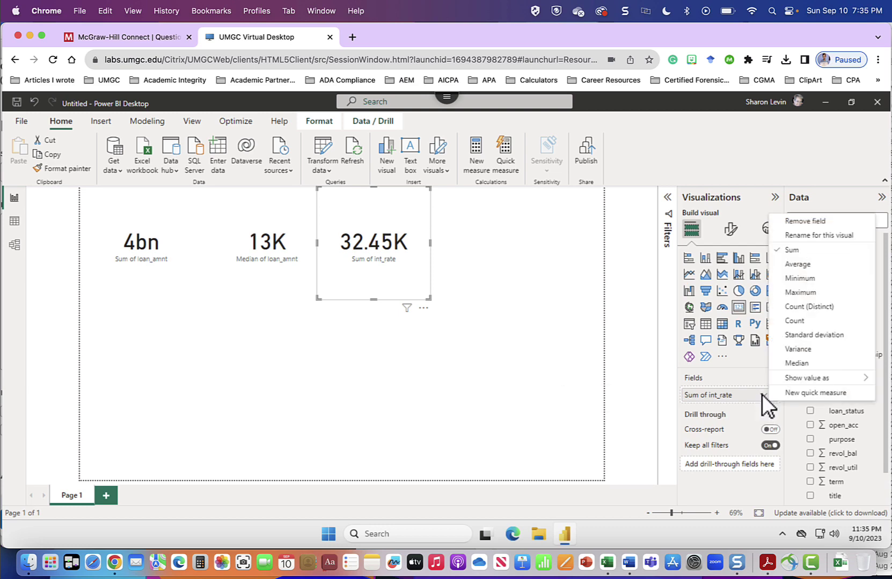
click(801, 363)
Step: Check the tutorial video again and return to Power BI
key(ctrl+Tab)
click(627, 328)
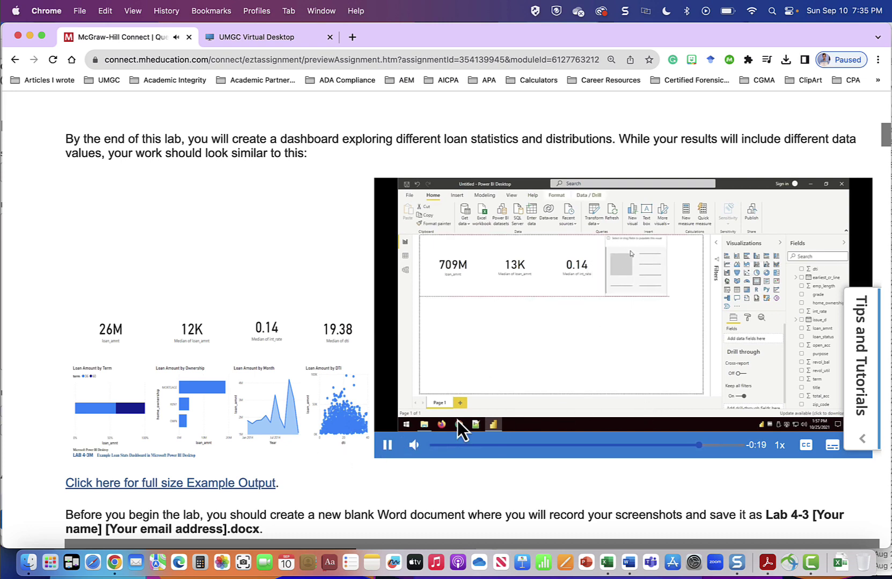
click(278, 42)
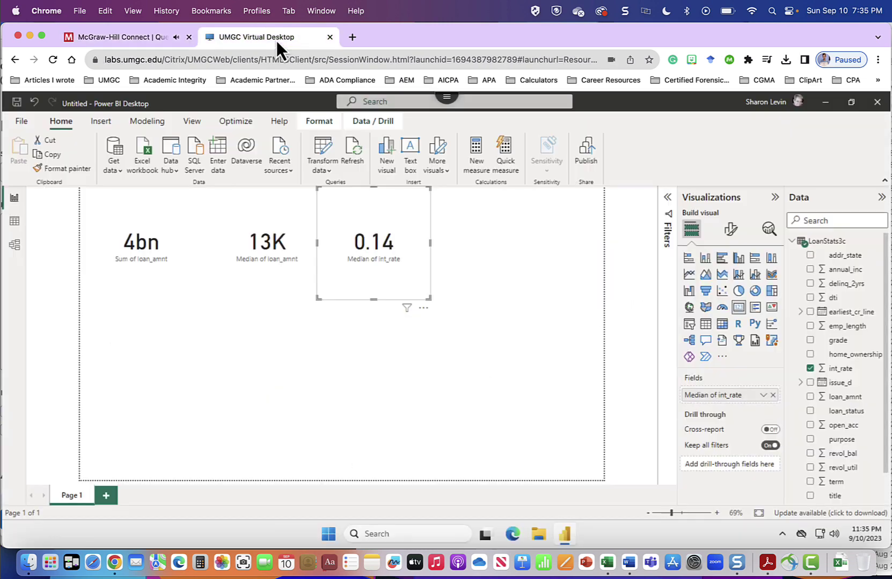
Step: Deselect the canvas, add a new empty card, and check the tutorial for the next step
click(489, 352)
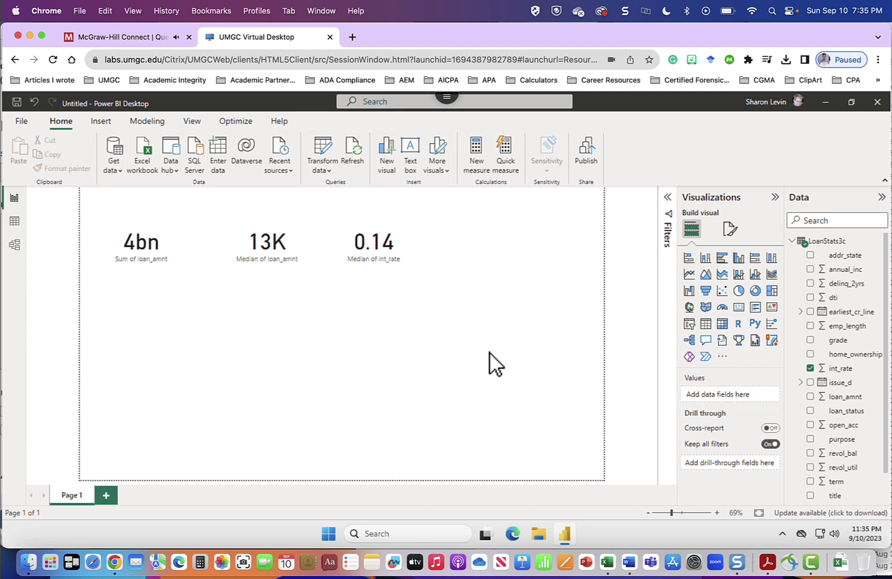
click(738, 307)
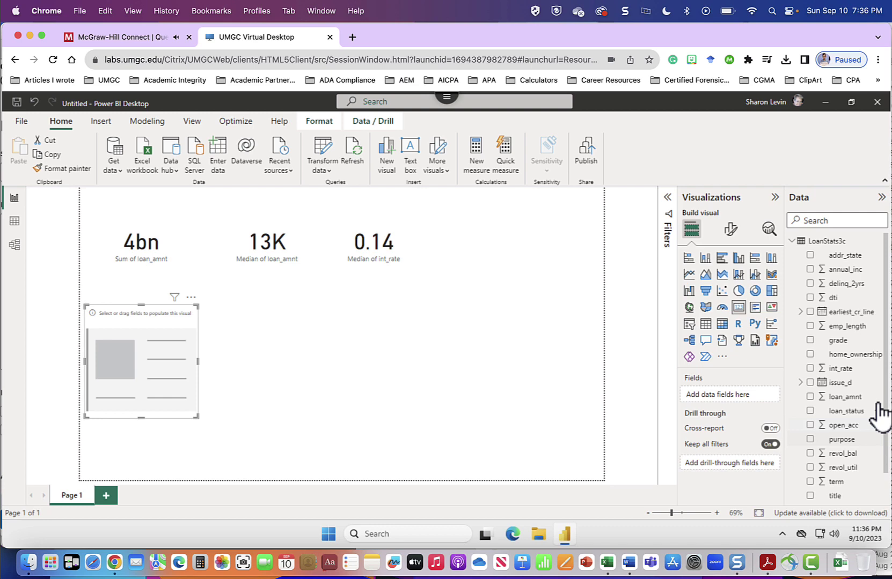
click(118, 37)
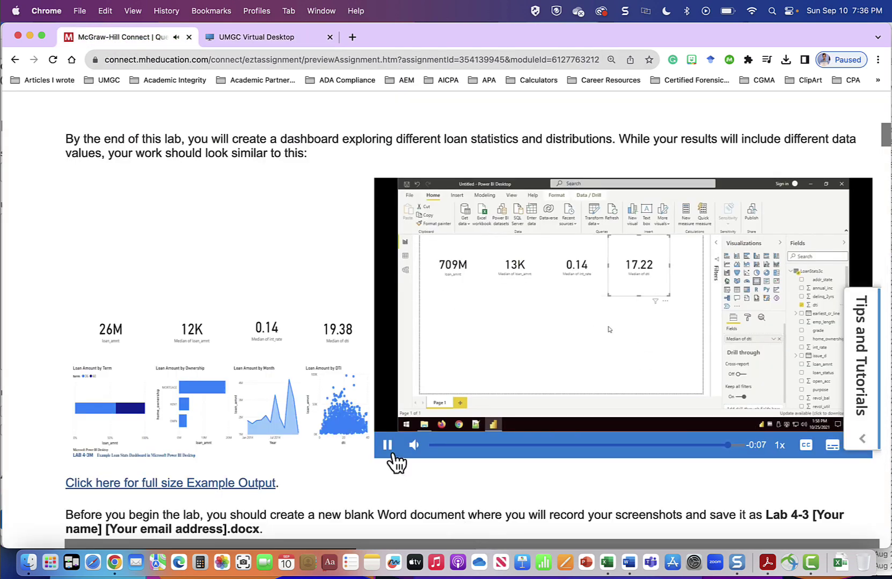
click(387, 446)
key(ctrl+Tab)
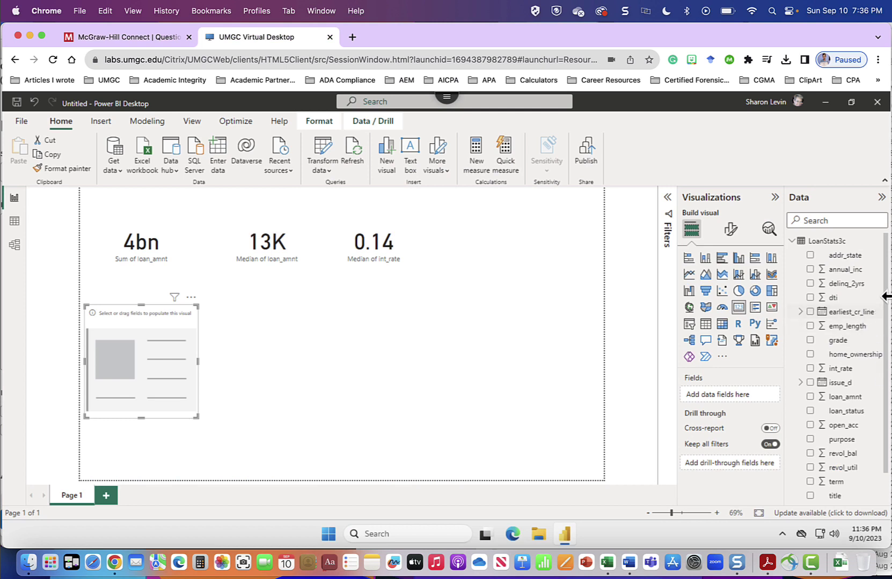
Step: Put dti in the new card, move it to the top row, and summarize by Median (17.63)
drag(834, 303, 735, 397)
drag(150, 340, 476, 240)
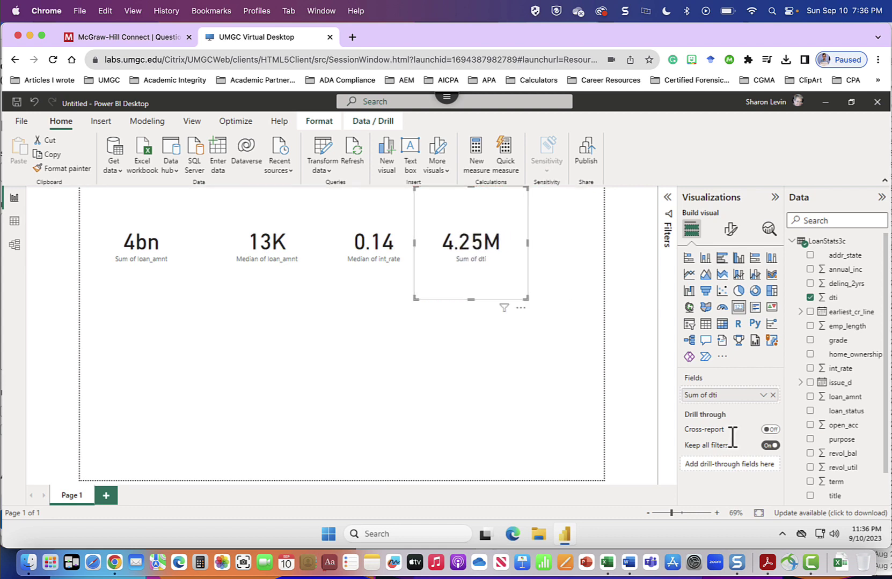
click(766, 396)
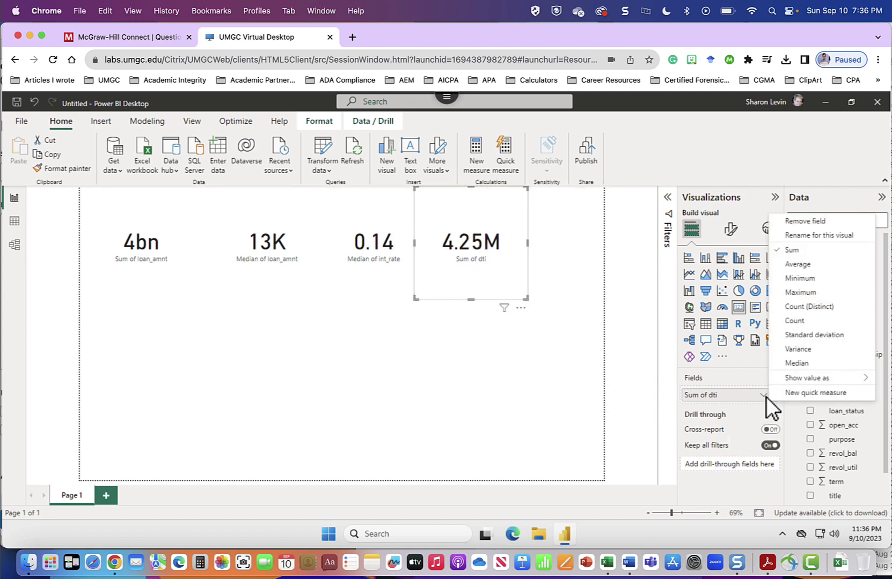
click(812, 367)
Step: Resume the tutorial video and return to Power BI
key(ctrl+shift+Tab)
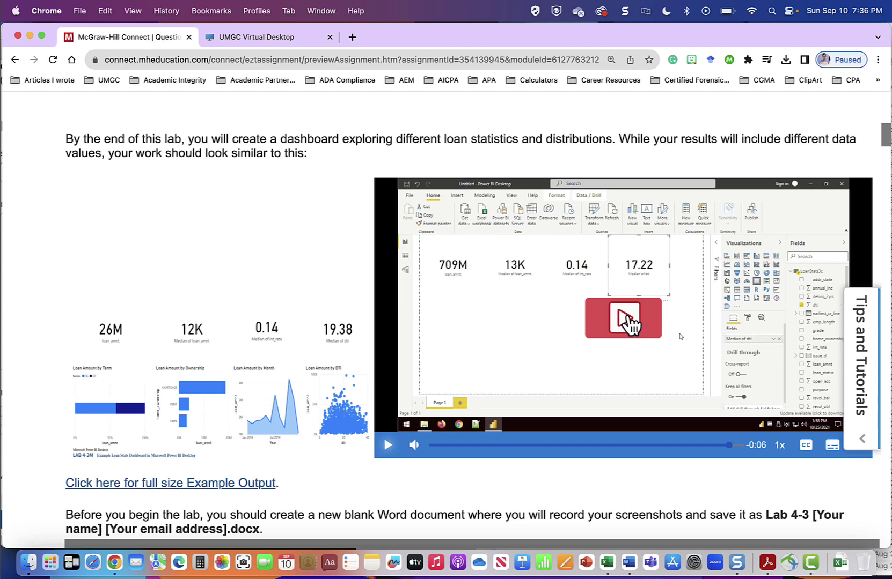
click(625, 318)
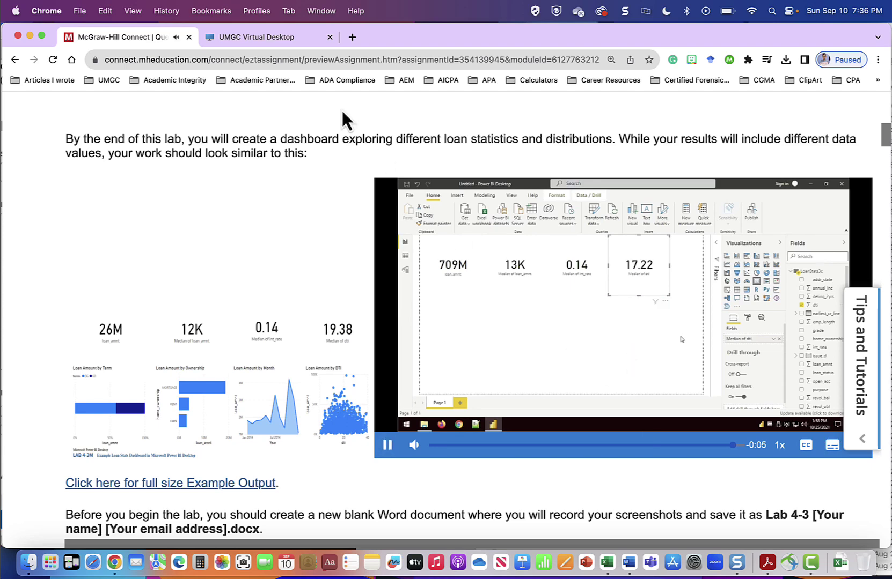
click(266, 34)
Step: Capture a 1054 x 680 Snagit screenshot of the Power BI report's four summary cards
key(ctrl+shift+c)
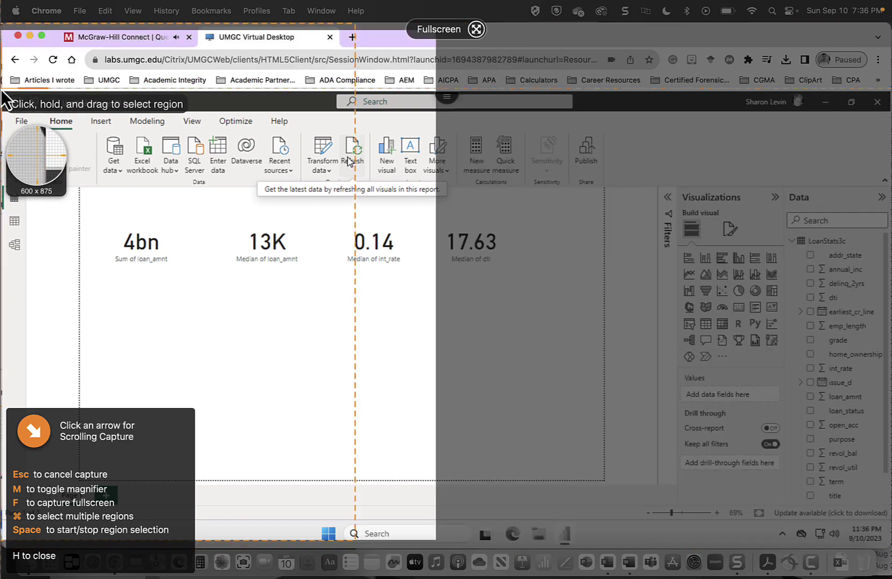
drag(1, 89, 623, 492)
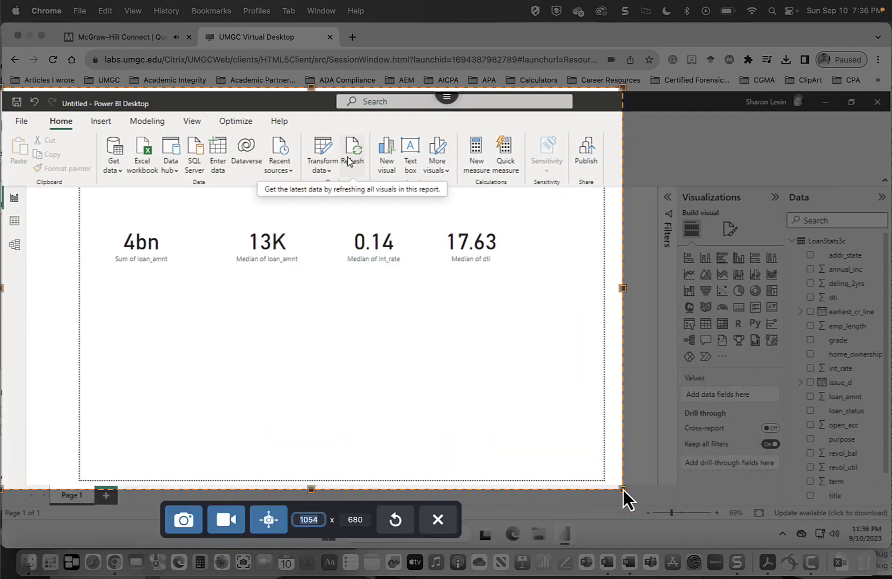
key(Return)
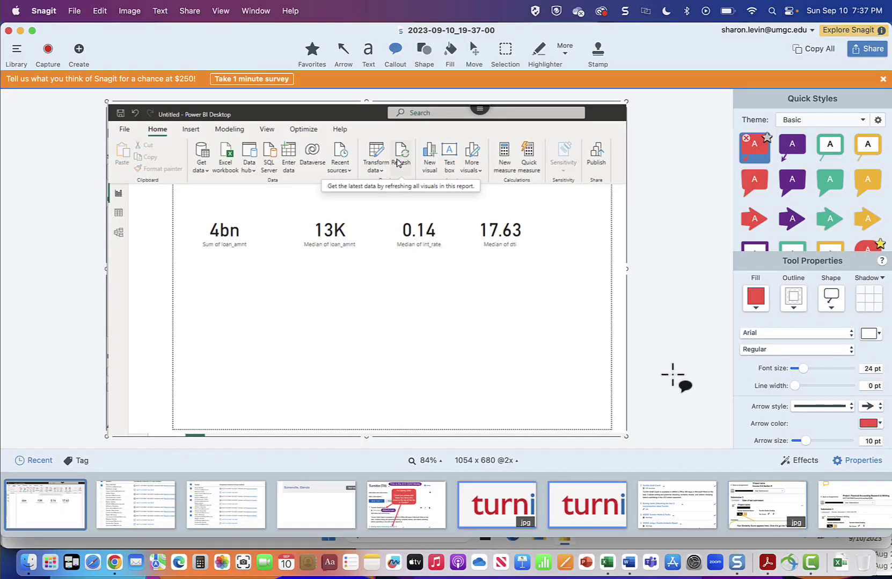
key(super+Tab)
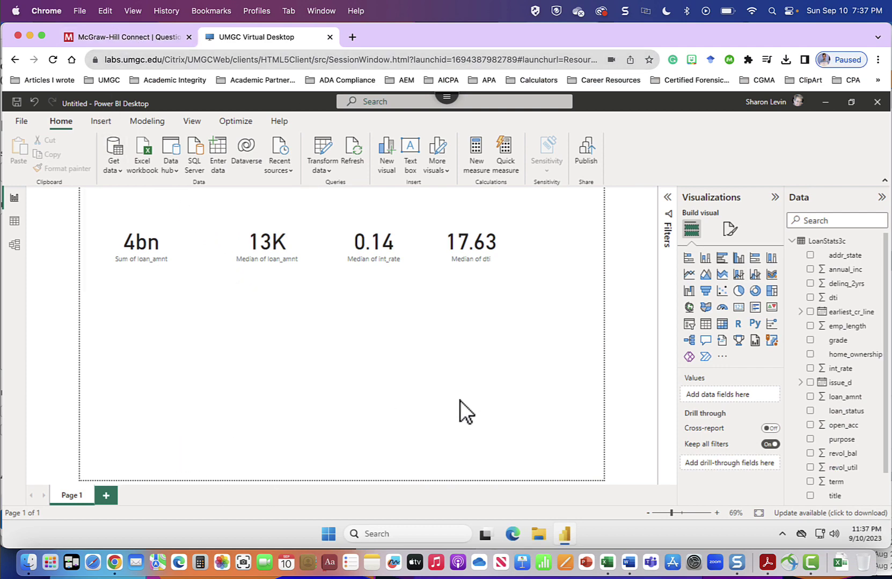
Step: On the Connect lab page, read the Power BI steps down to question 2's OQ1 total, 3,503,840,175
click(145, 38)
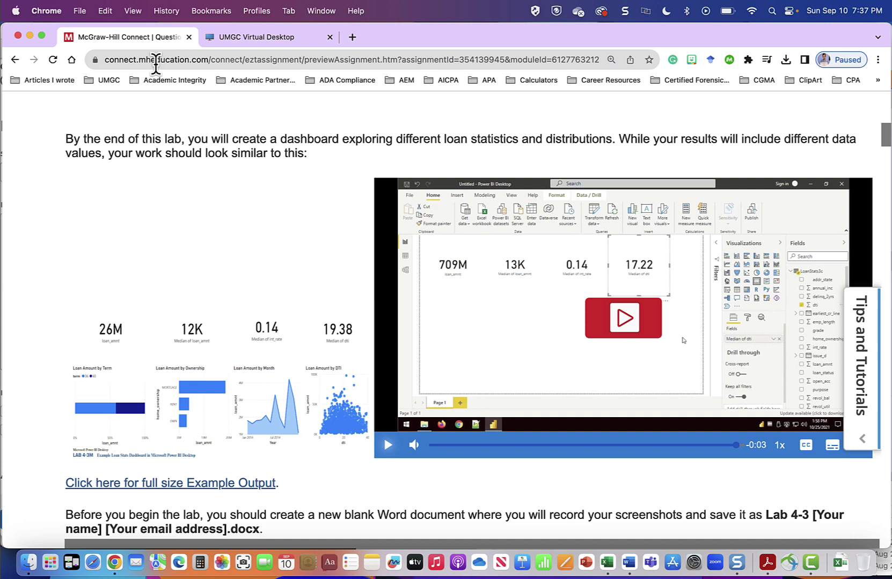
click(635, 324)
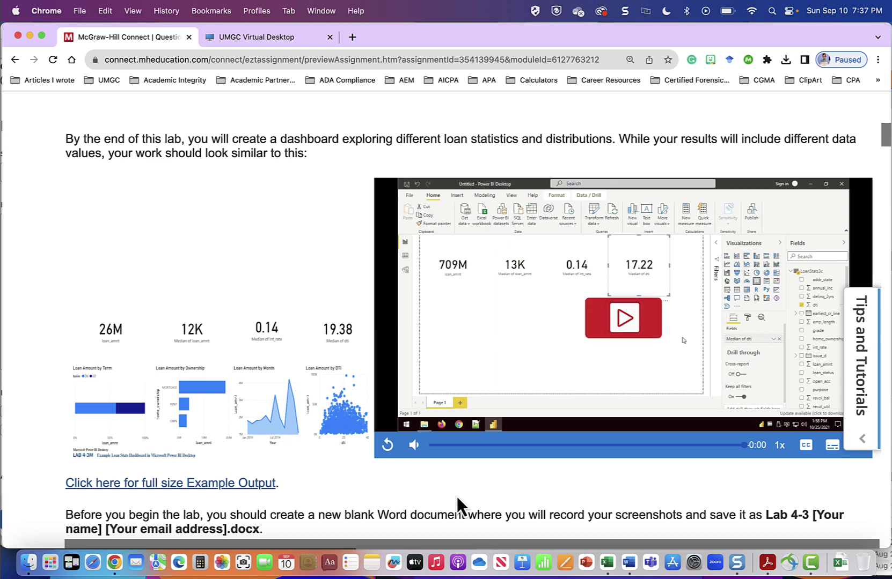
scroll(465, 507, down, 3)
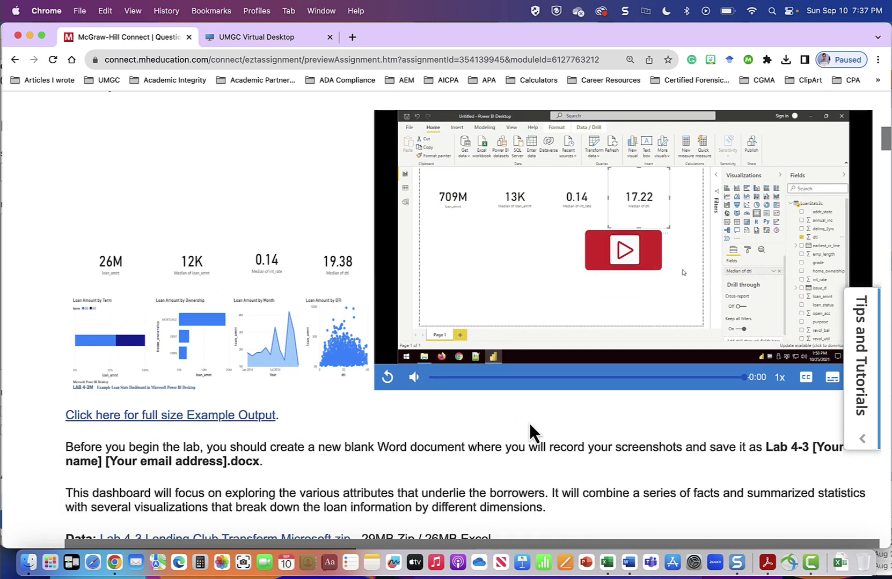
scroll(529, 423, down, 10)
scroll(529, 423, down, 8)
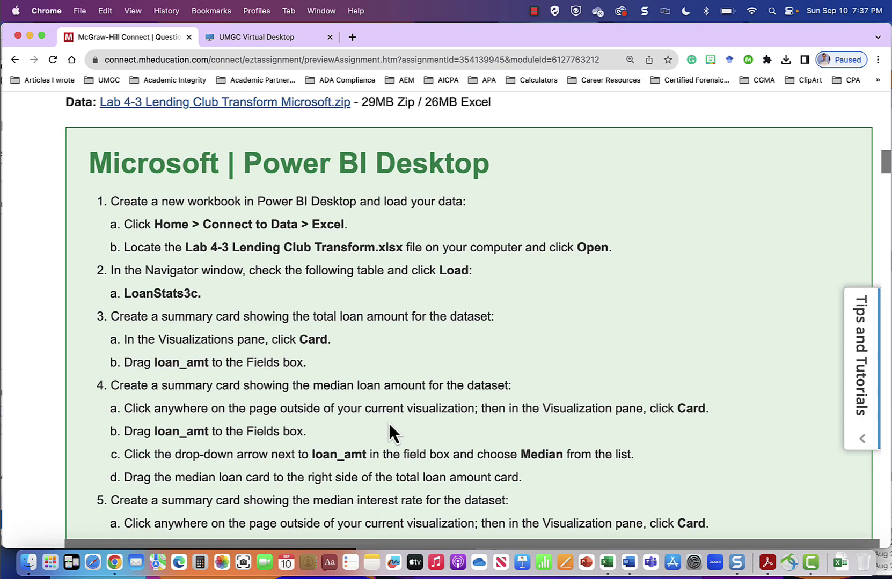
scroll(696, 392, down, 9)
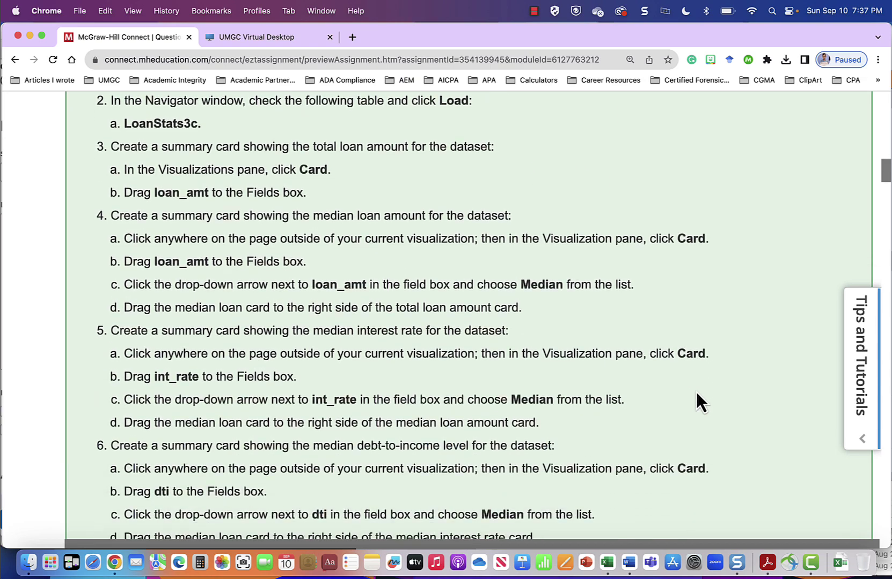
scroll(696, 392, down, 10)
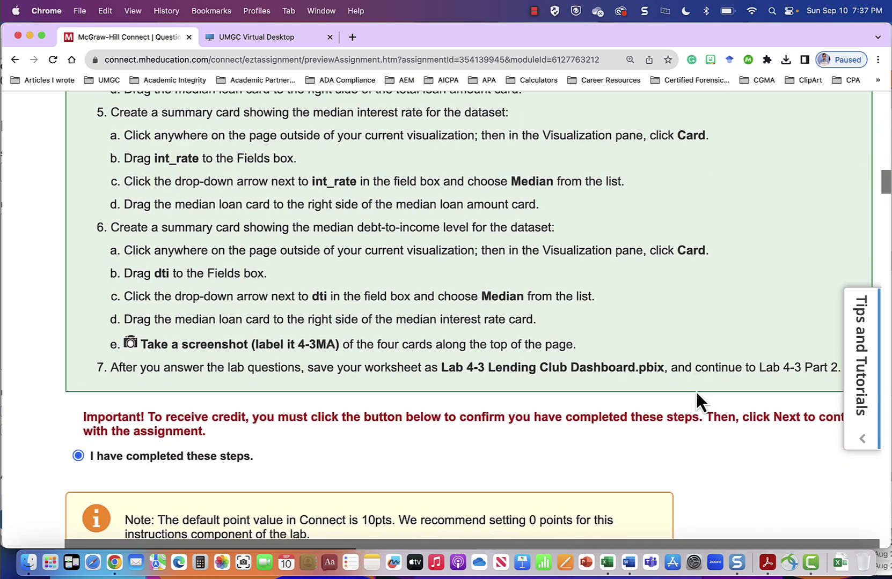
scroll(697, 394, down, 9)
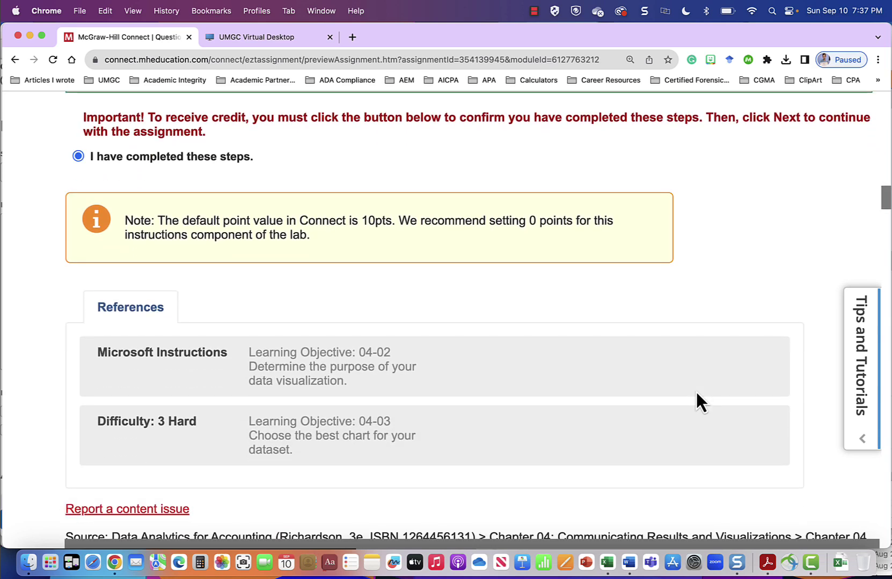
scroll(696, 395, down, 10)
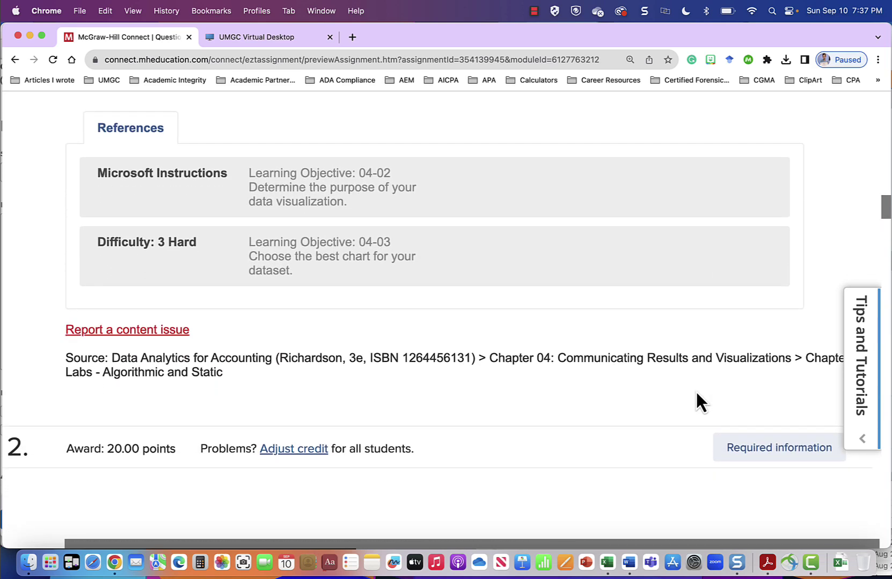
scroll(696, 395, down, 3)
scroll(697, 394, up, 2)
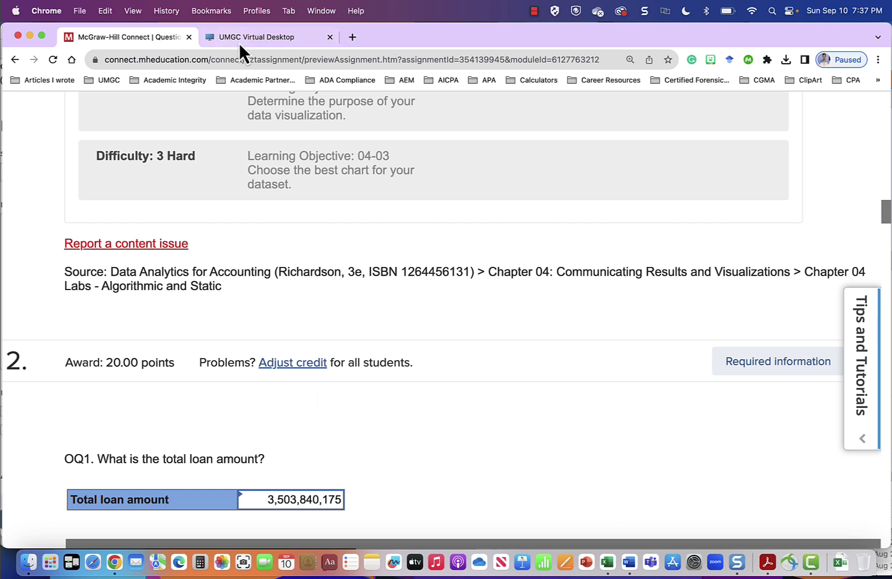
Step: Compare the sum of loan_amnt card with OQ1's total loan amount answer
click(251, 38)
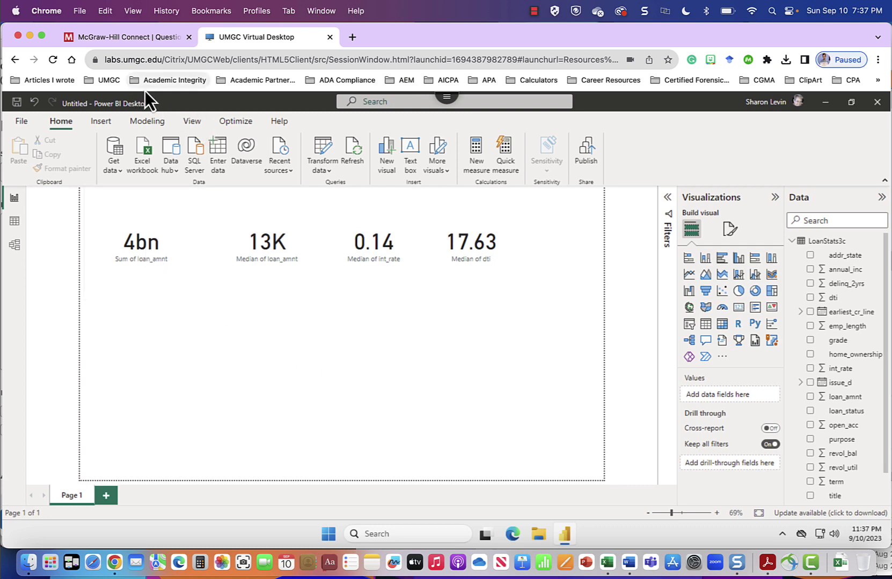
click(147, 37)
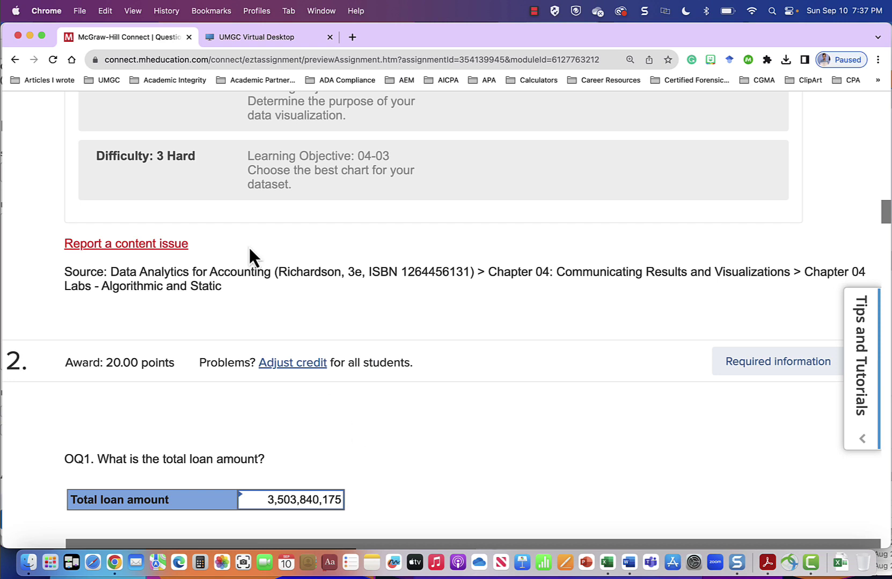
scroll(353, 451, down, 5)
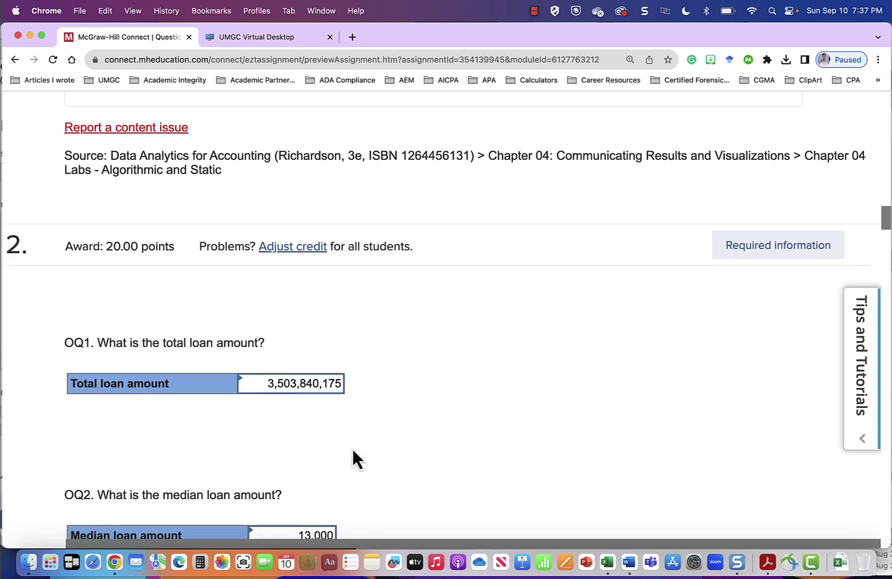
scroll(353, 451, down, 1)
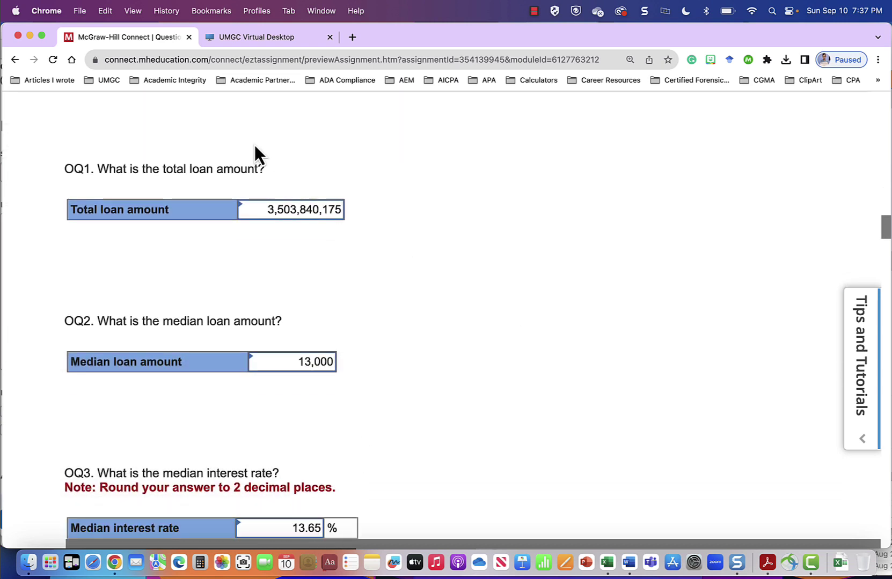
Step: Check the median loan amount and median interest rate cards against OQ2 and OQ3
click(242, 37)
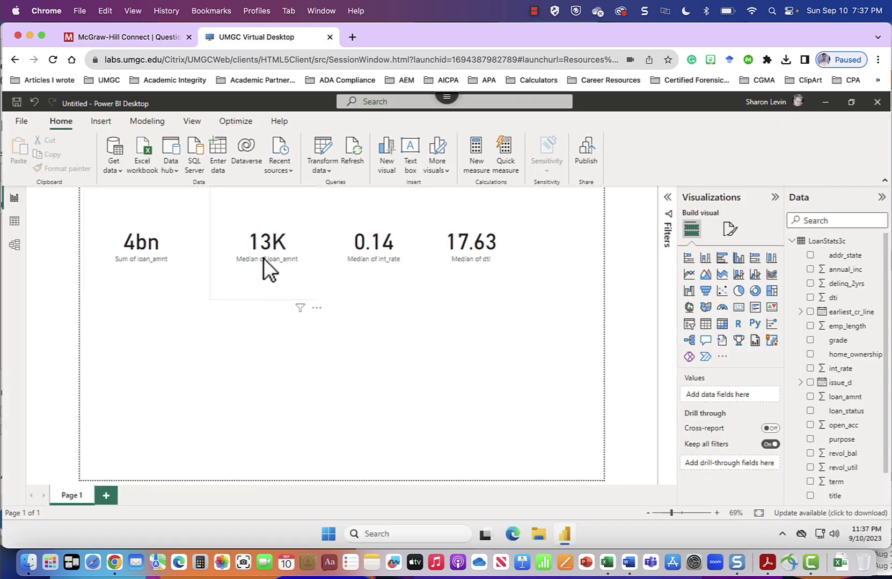
click(143, 37)
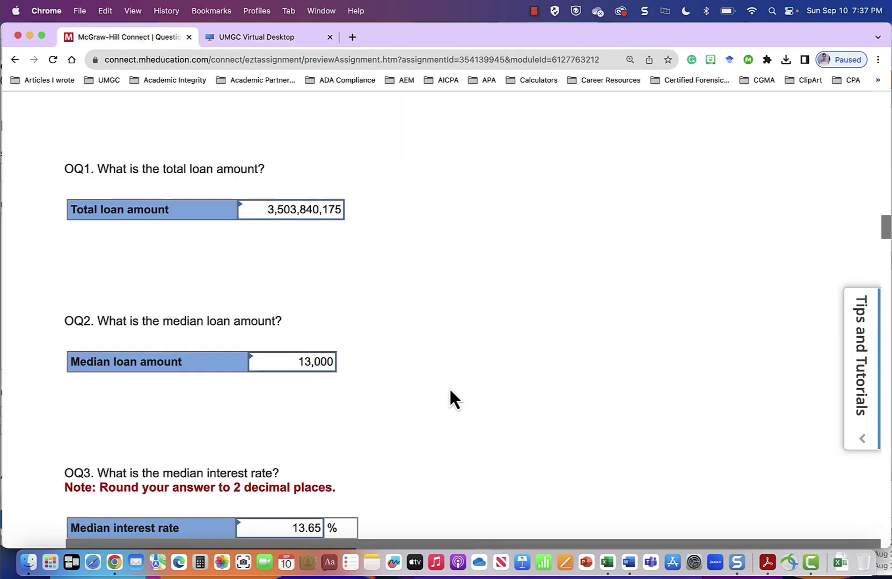
scroll(456, 394, down, 5)
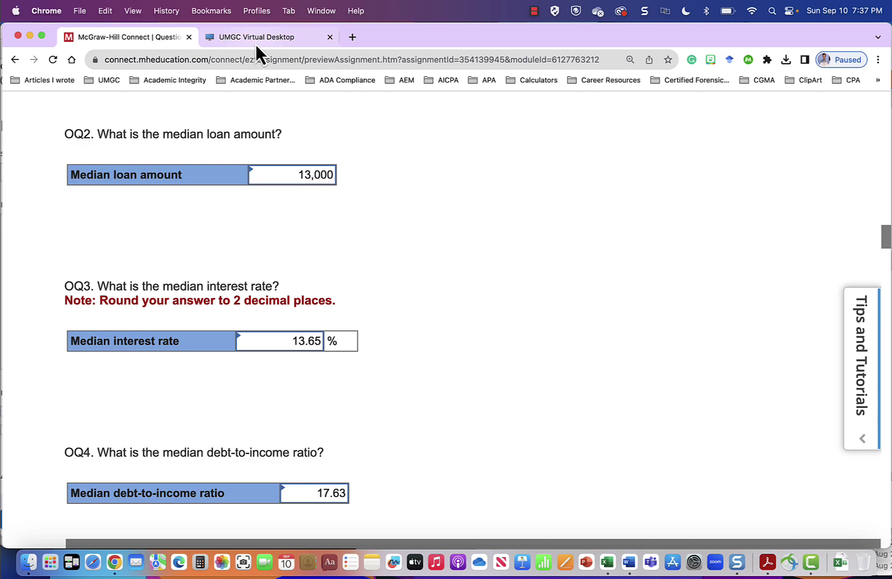
click(257, 37)
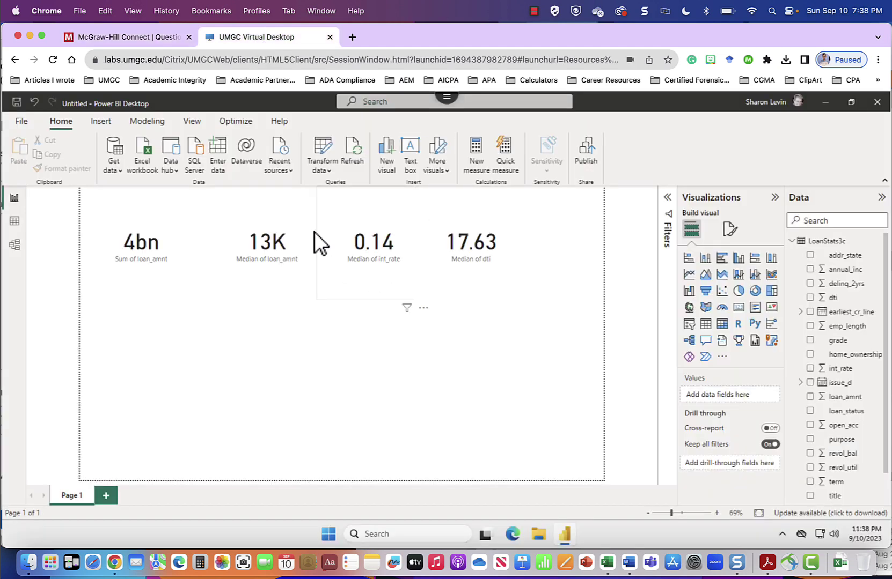
click(134, 42)
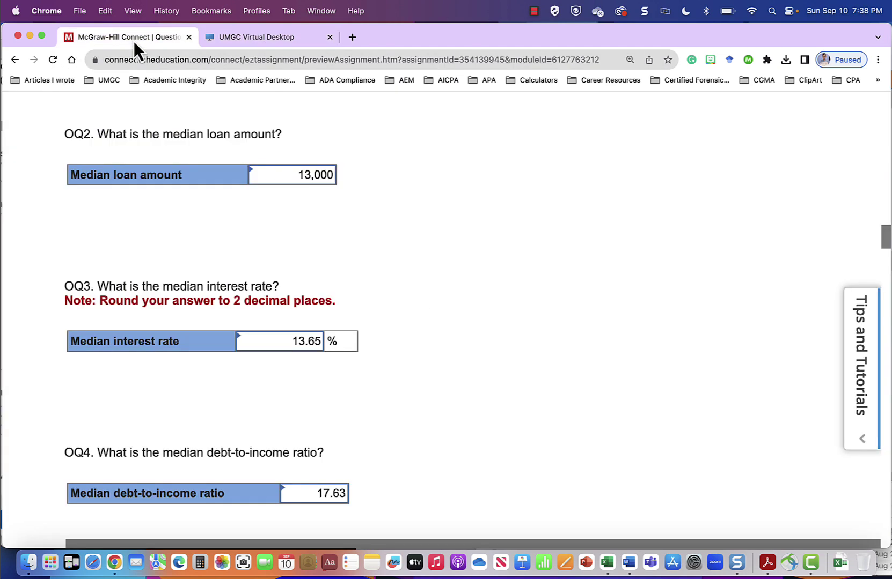
scroll(536, 377, down, 3)
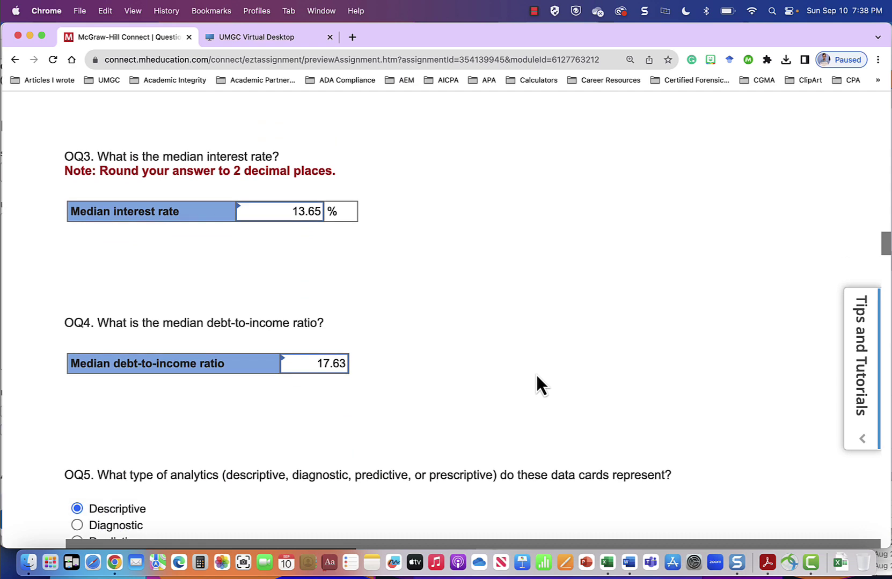
Step: Verify the median dti card against OQ4, then reach OQ5's Descriptive answer
click(284, 37)
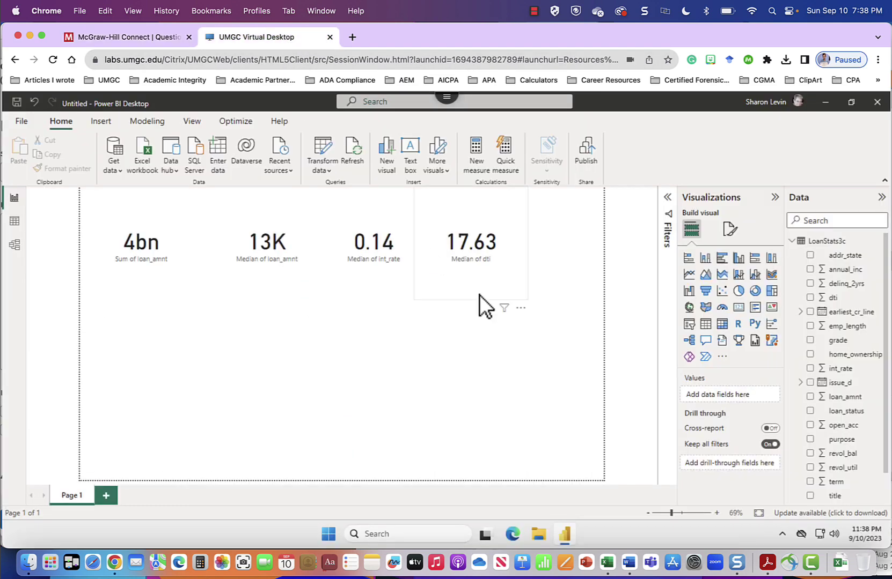
click(149, 41)
scroll(387, 319, down, 1)
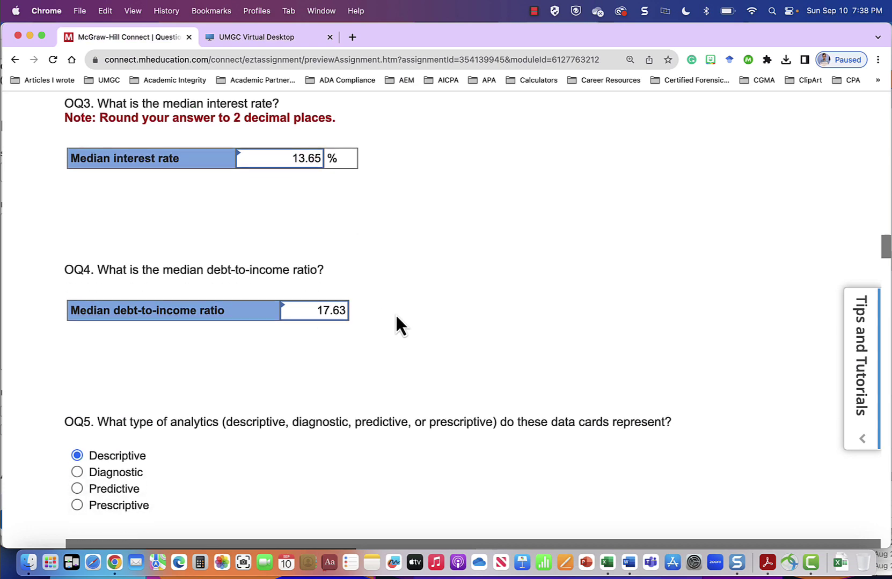
scroll(697, 365, down, 4)
scroll(697, 365, down, 5)
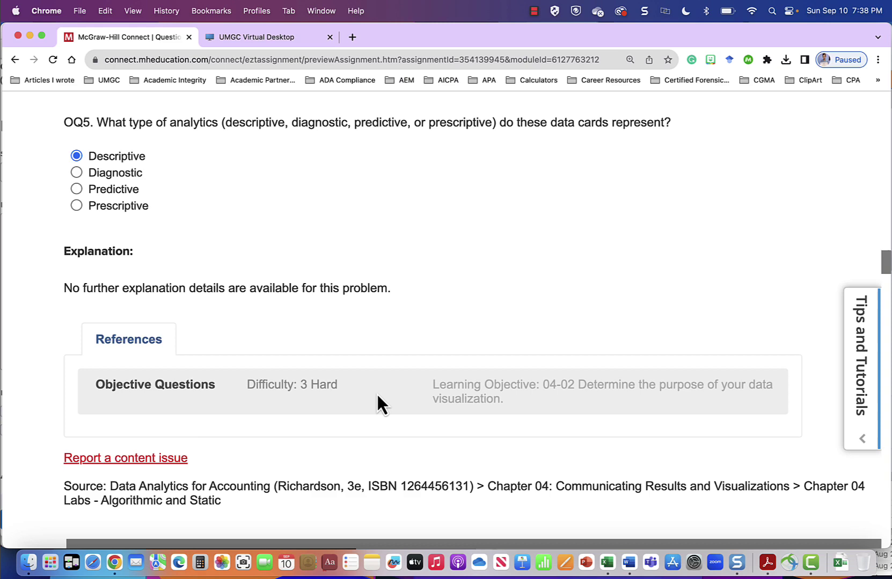
Step: Read question 3's AQ1 and AQ2 prompts and suggested responses, continuing down to question 4
scroll(377, 394, down, 2)
scroll(453, 240, down, 10)
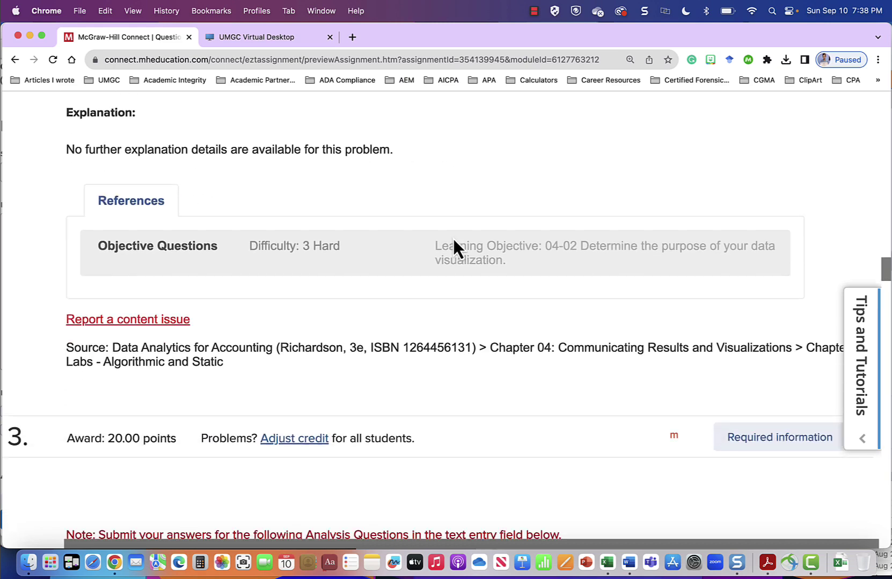
scroll(453, 240, up, 1)
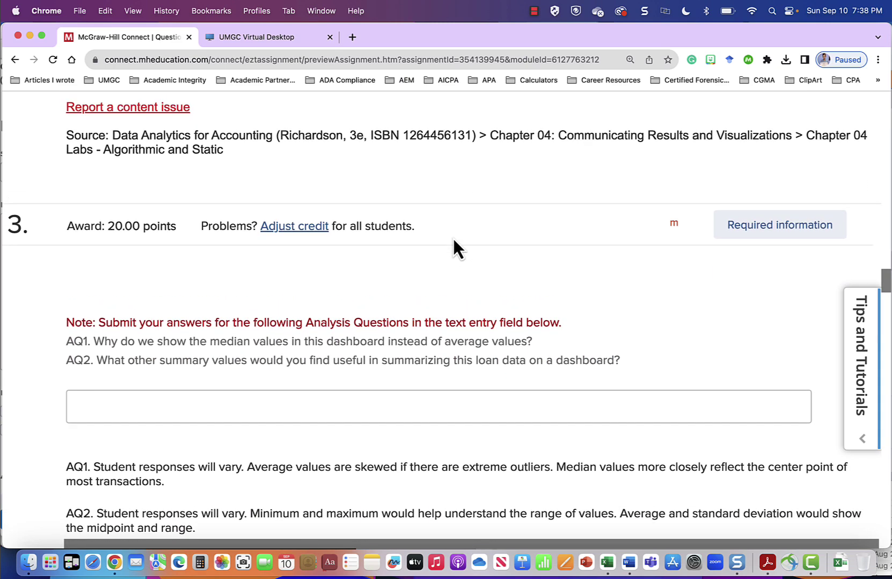
scroll(624, 268, down, 5)
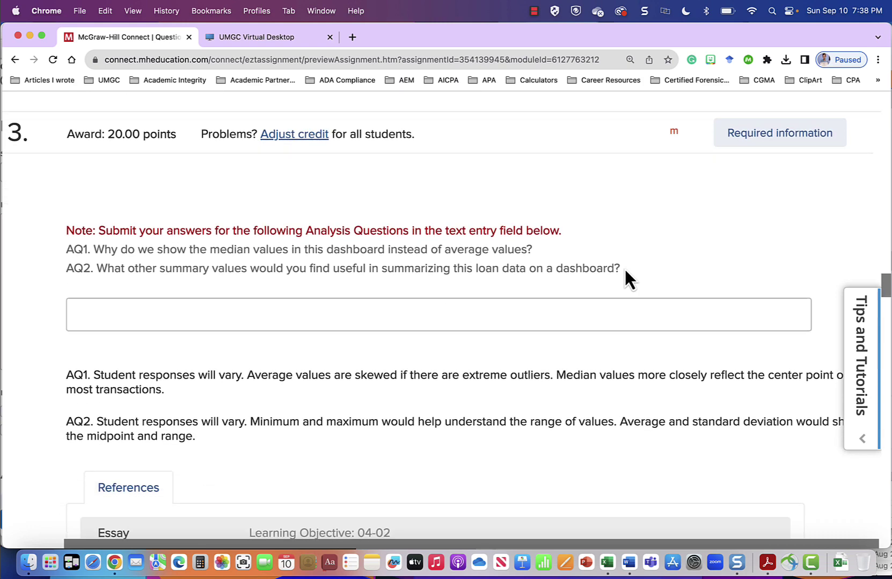
scroll(624, 267, up, 2)
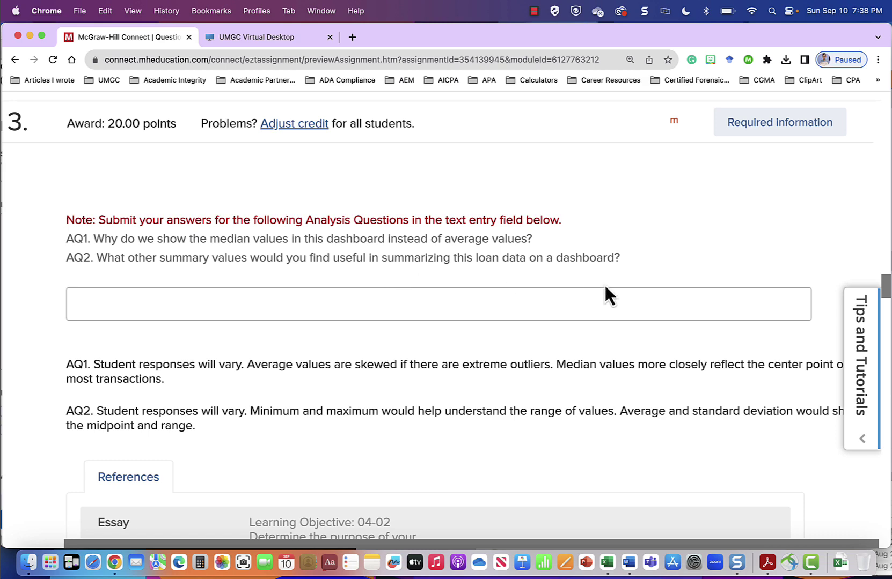
scroll(605, 287, down, 8)
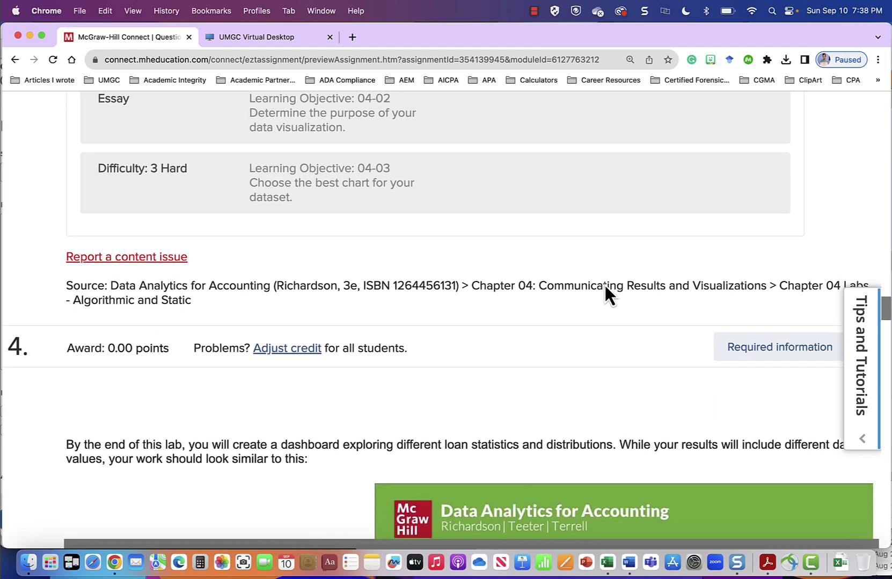
scroll(604, 286, down, 3)
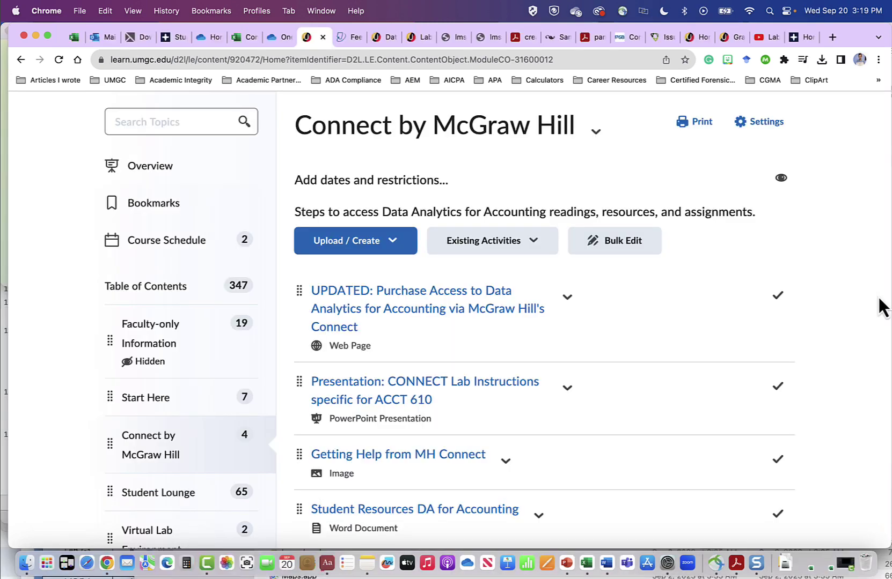